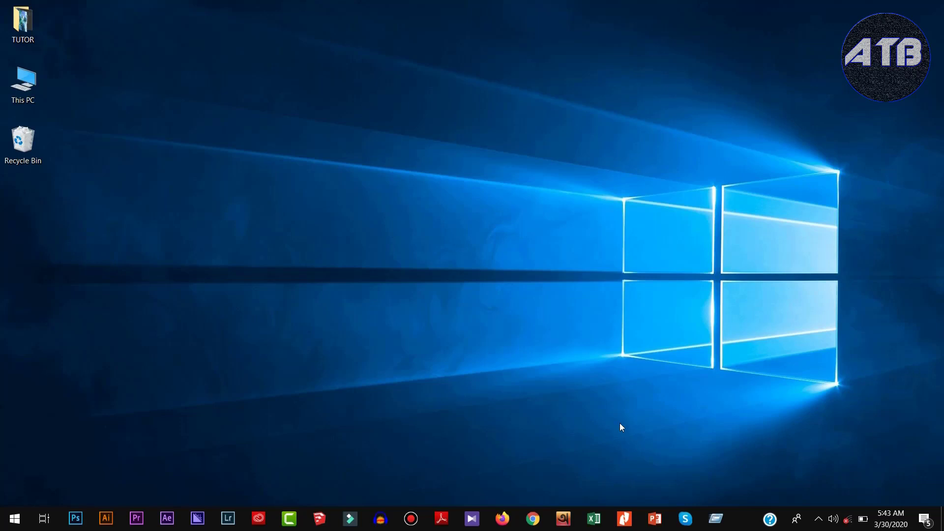
{"action": "right_click", "coordinate": [331, 344]}
{"action": "left_click", "coordinate": [386, 214]}
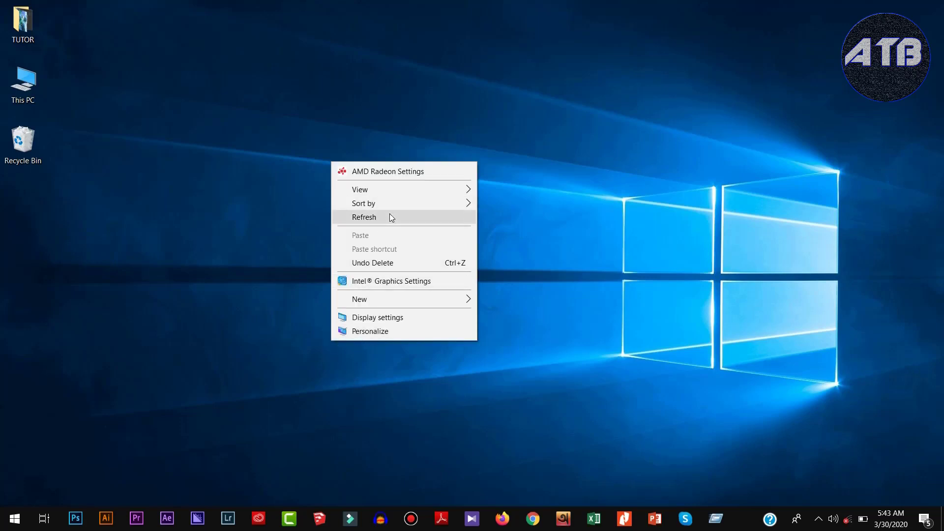
{"action": "right_click", "coordinate": [372, 206]}
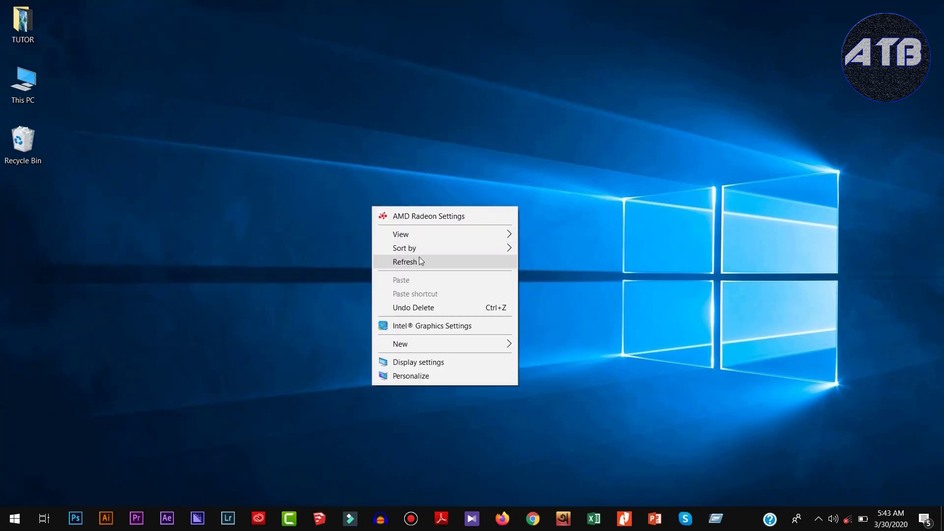
{"action": "left_click", "coordinate": [423, 262]}
{"action": "right_click", "coordinate": [318, 282]}
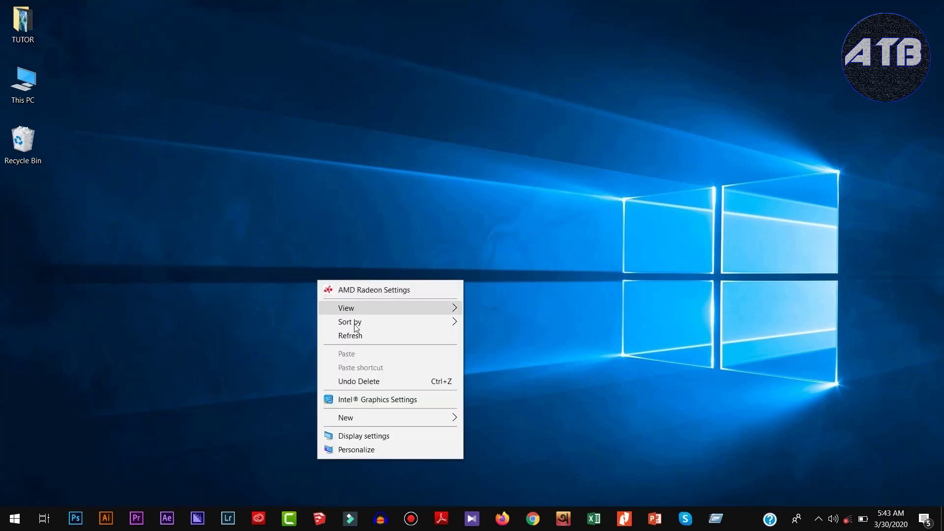
{"action": "left_click", "coordinate": [355, 337]}
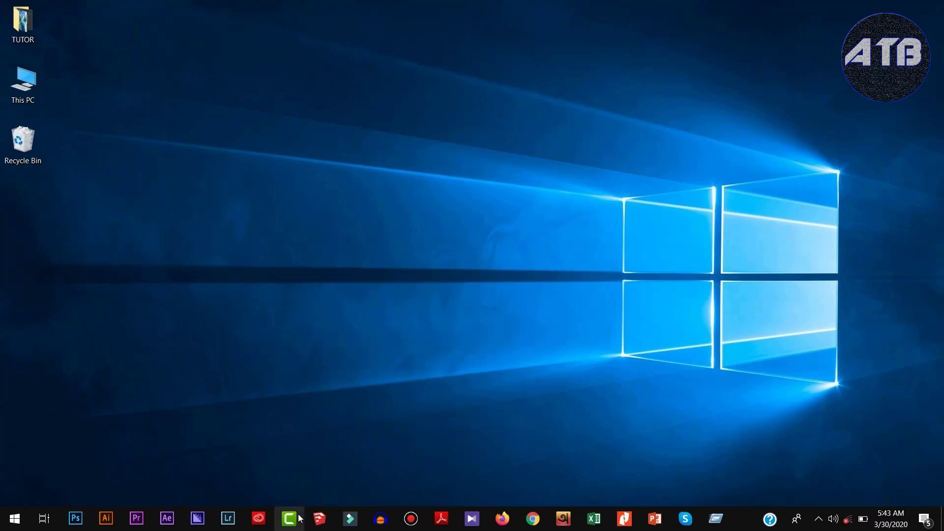
- Launch Camtasia and start a new project
{"action": "left_click", "coordinate": [279, 522]}
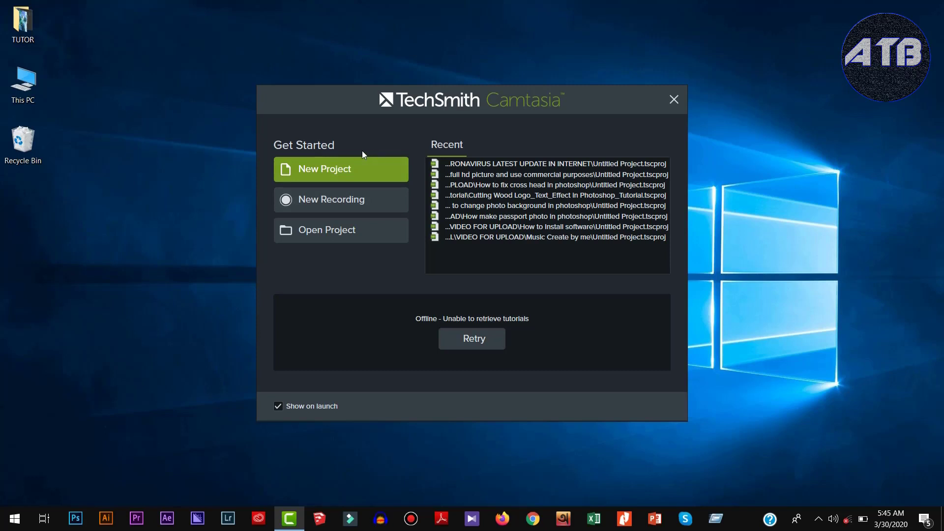
{"action": "left_click", "coordinate": [325, 172]}
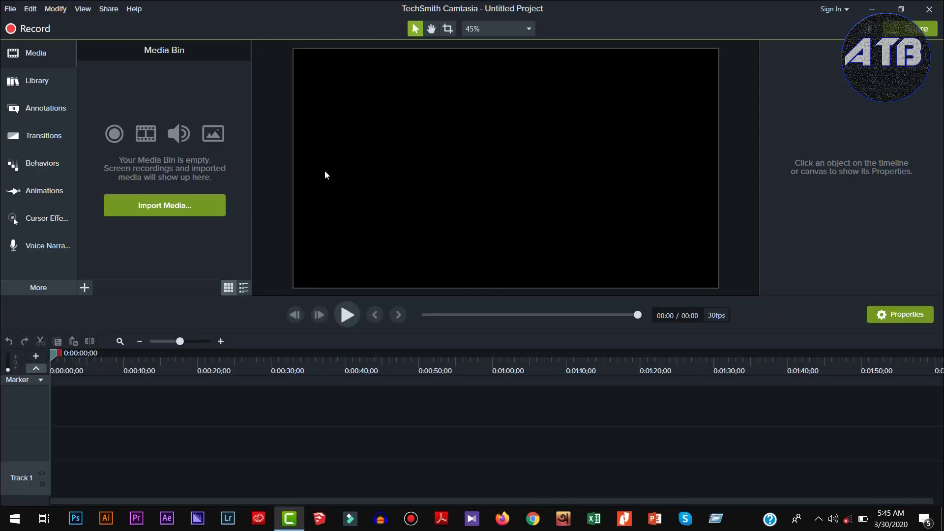
- Open the screen recorder and move its window to the upper middle of the desktop
{"action": "left_click", "coordinate": [34, 30]}
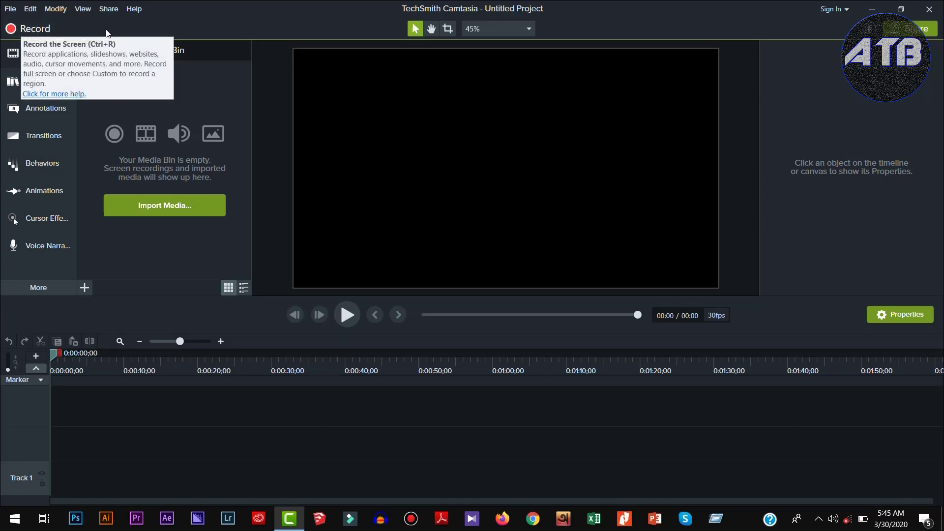
{"action": "left_click", "coordinate": [31, 31]}
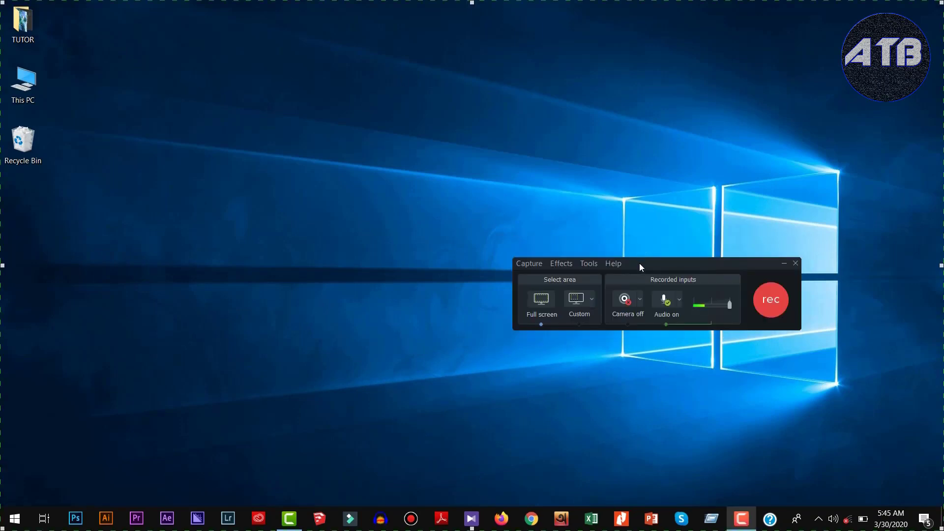
{"action": "left_click_drag", "start_coordinate": [639, 264], "coordinate": [451, 152]}
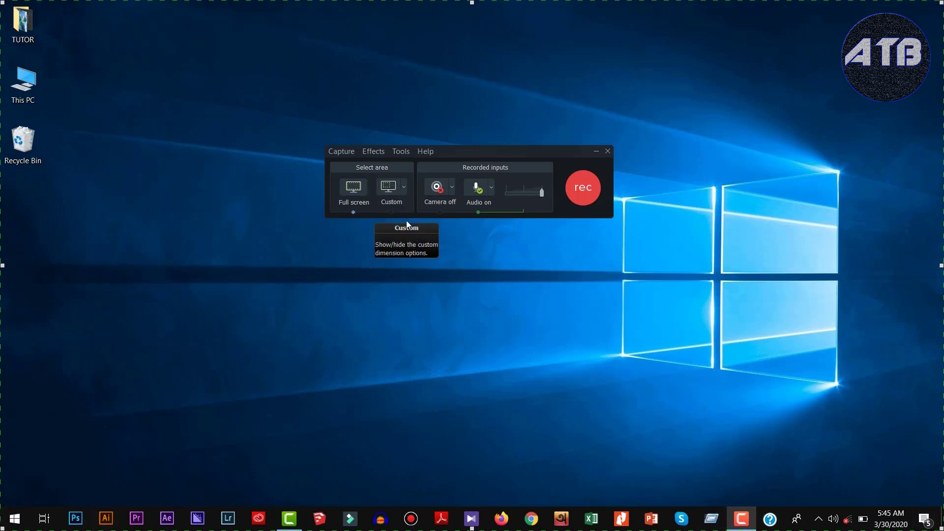
- Select a custom recording area of about 557 by 534 pixels in the upper middle of the desktop
{"action": "left_click", "coordinate": [404, 189]}
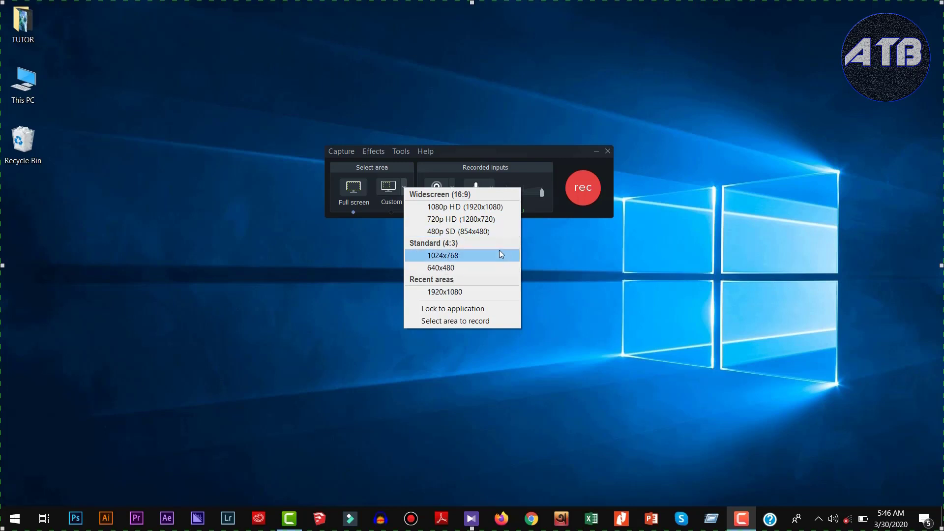
{"action": "left_click", "coordinate": [482, 325]}
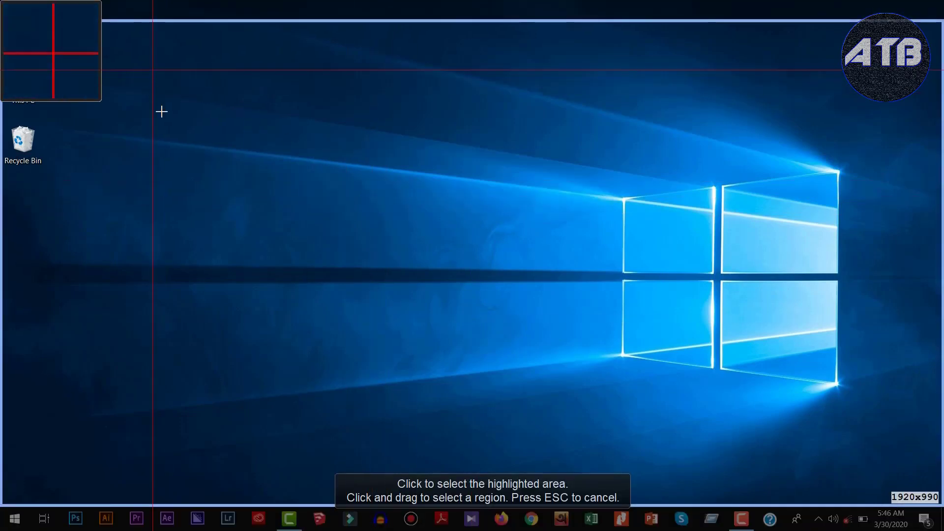
{"action": "mouse_move", "coordinate": [280, 52]}
{"action": "left_mouse_down"}
{"action": "mouse_move", "coordinate": [314, 141]}
{"action": "mouse_move", "coordinate": [495, 184]}
{"action": "mouse_move", "coordinate": [551, 312]}
{"action": "left_mouse_up"}
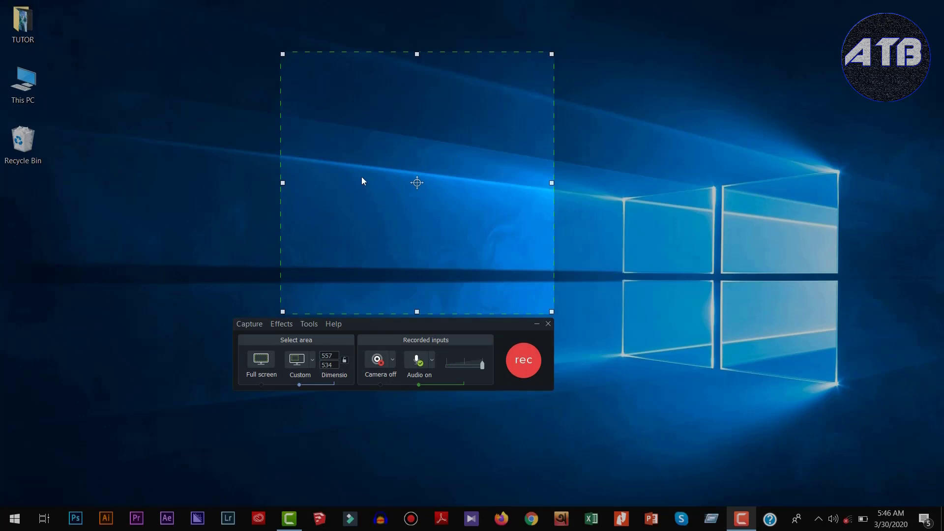
- Turn off audio recording in the recorder
{"action": "left_click", "coordinate": [416, 359]}
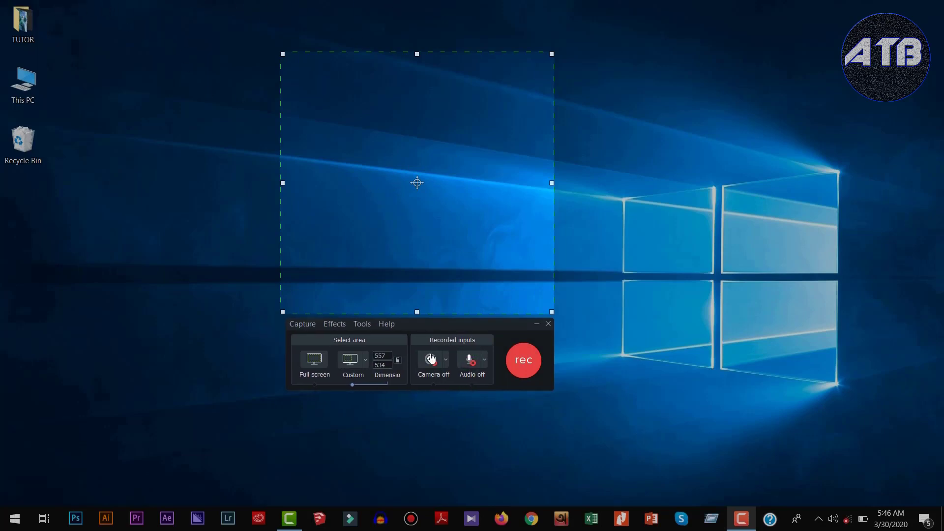
{"action": "left_click_drag", "start_coordinate": [1, 3], "coordinate": [718, 385]}
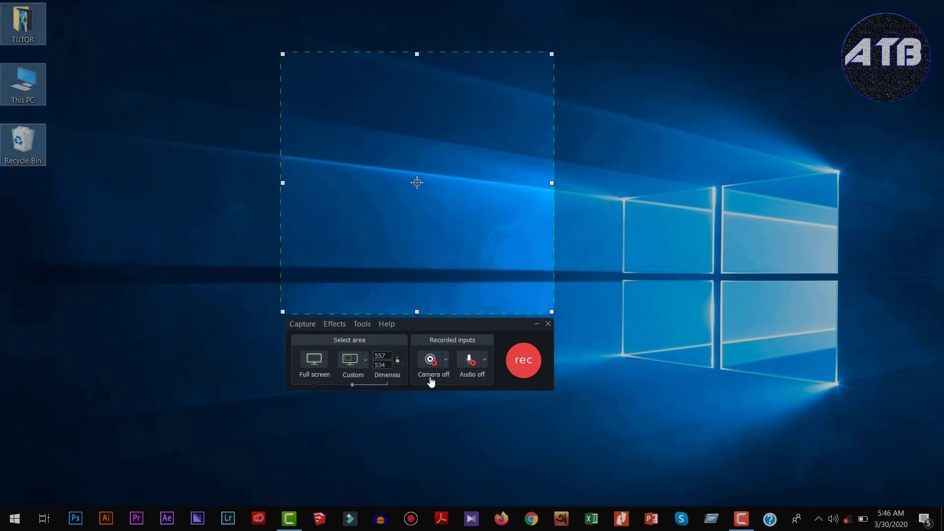
- Select a custom recording area of about 1017 by 1017 pixels, and switch the recording area back to full screen
{"action": "left_click", "coordinate": [364, 362]}
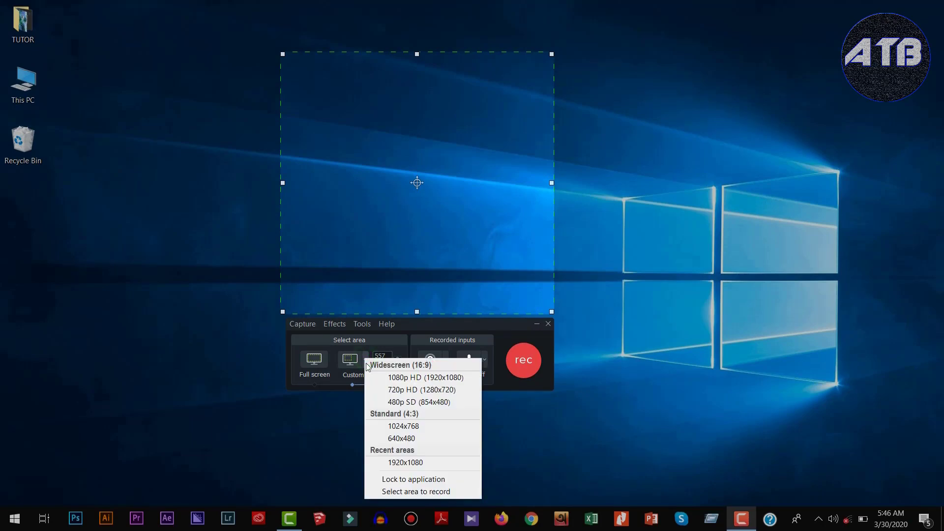
{"action": "left_click", "coordinate": [432, 491]}
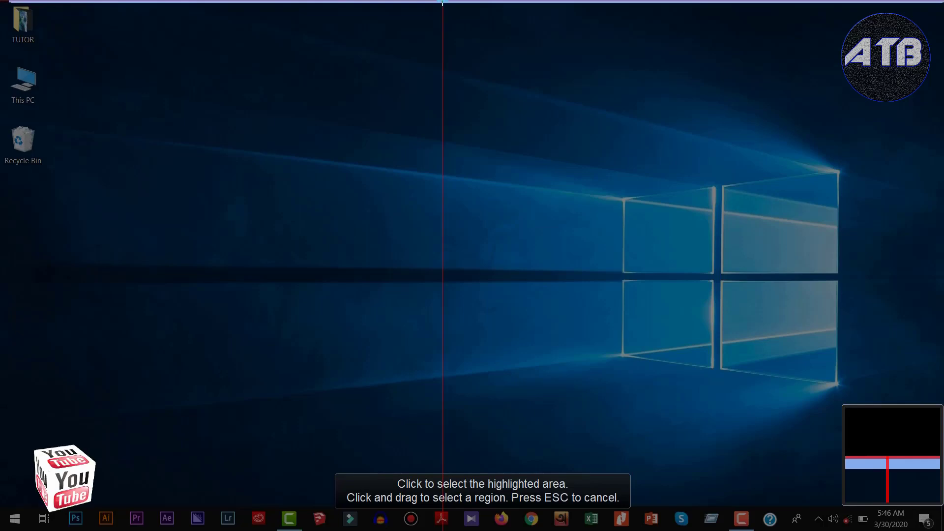
{"action": "left_click_drag", "start_coordinate": [441, 1], "coordinate": [940, 498]}
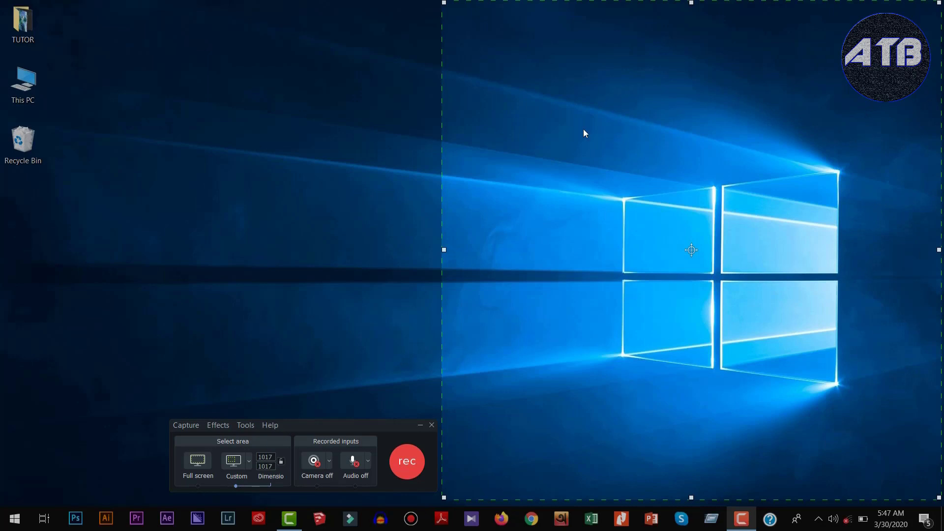
{"action": "left_click", "coordinate": [197, 460]}
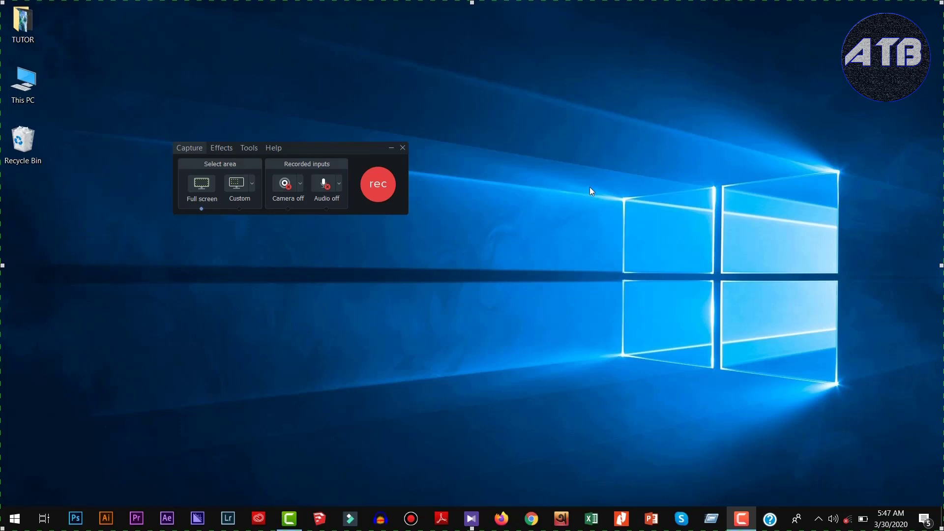
- Check the available camera devices, and toggle audio recording on and back off
{"action": "left_click", "coordinate": [300, 185]}
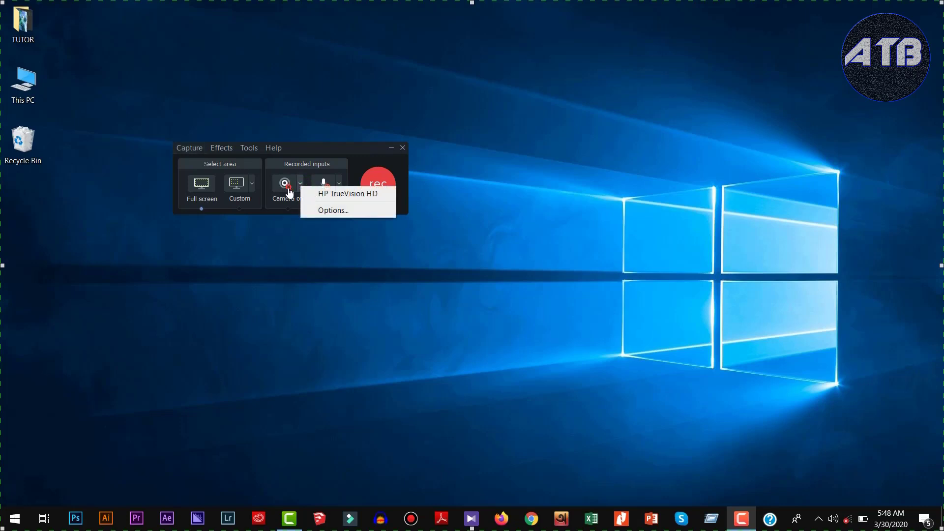
{"action": "left_click", "coordinate": [305, 155]}
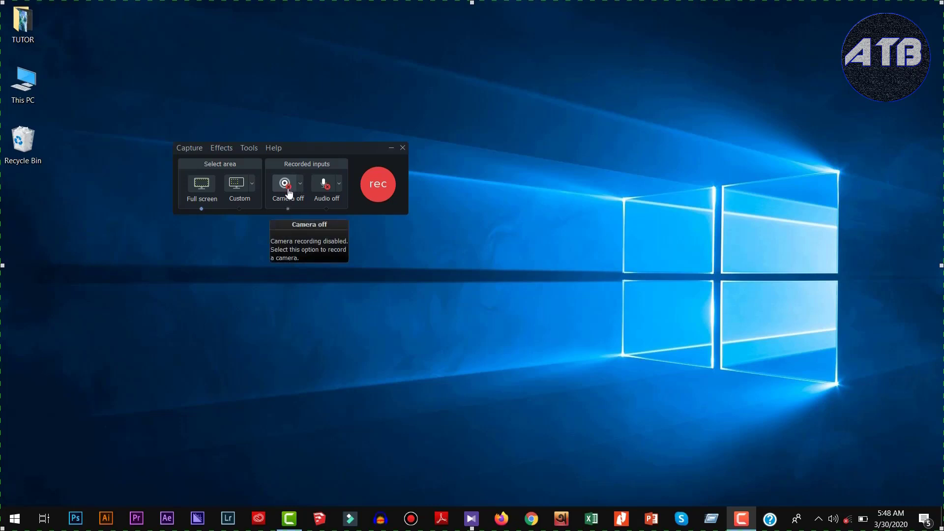
{"action": "left_click", "coordinate": [327, 184]}
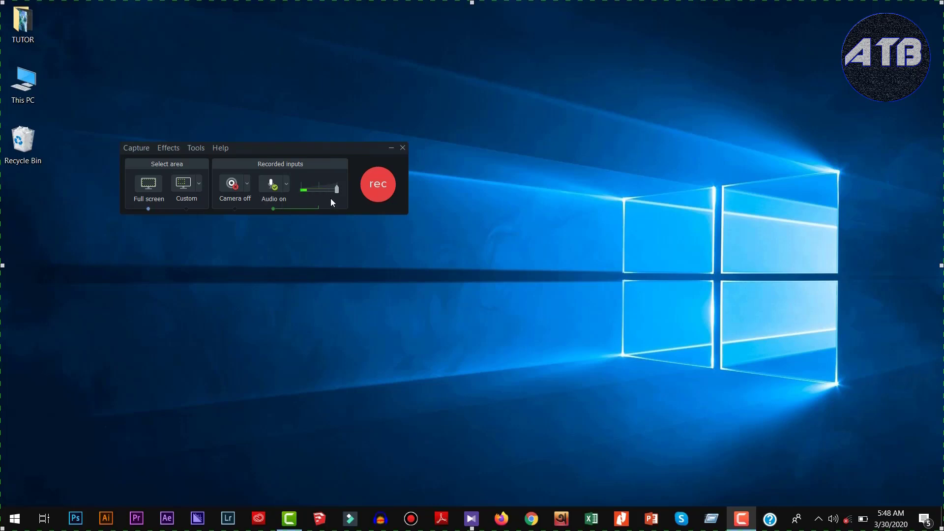
{"action": "left_click", "coordinate": [274, 187]}
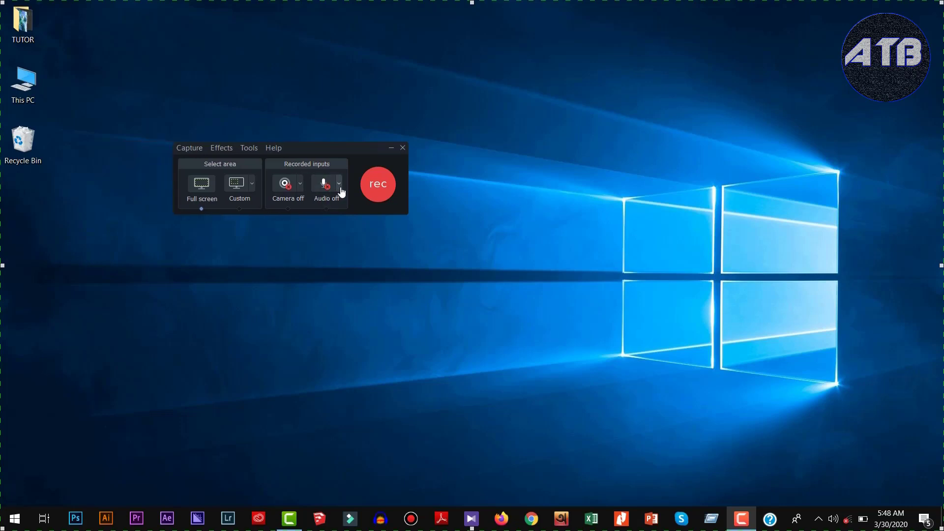
- Examine the recorder's input, program and shortcut options, including the full list of recording shortcuts
{"action": "left_click", "coordinate": [300, 186]}
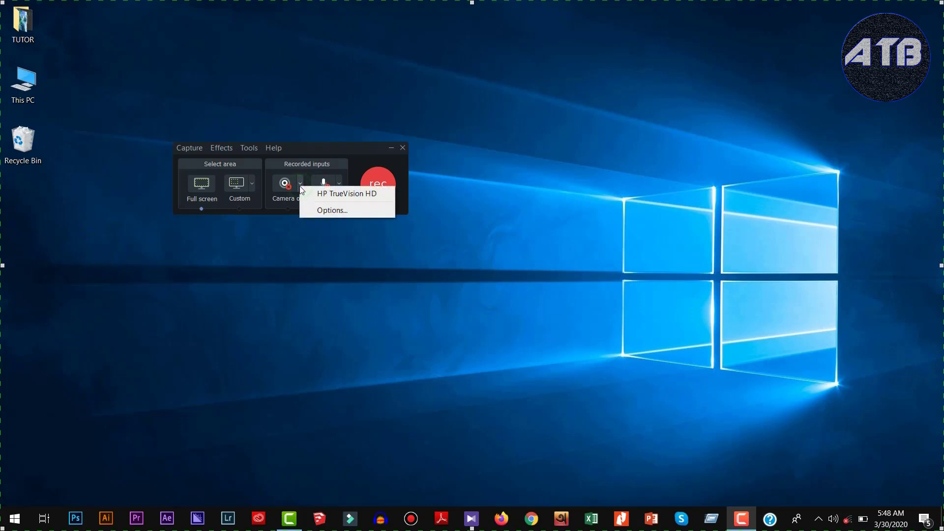
{"action": "left_click", "coordinate": [326, 210]}
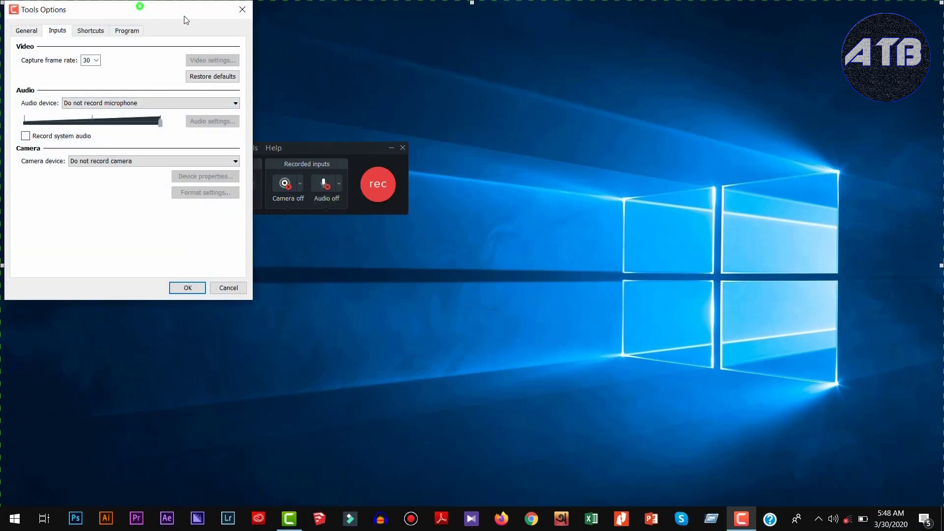
{"action": "left_click_drag", "start_coordinate": [140, 10], "coordinate": [687, 111]}
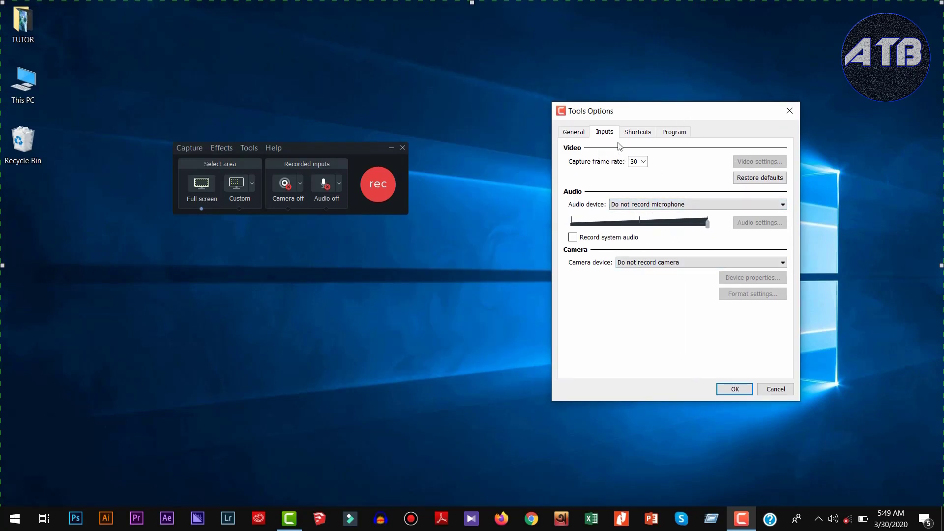
{"action": "left_click", "coordinate": [651, 133]}
{"action": "left_click", "coordinate": [673, 132]}
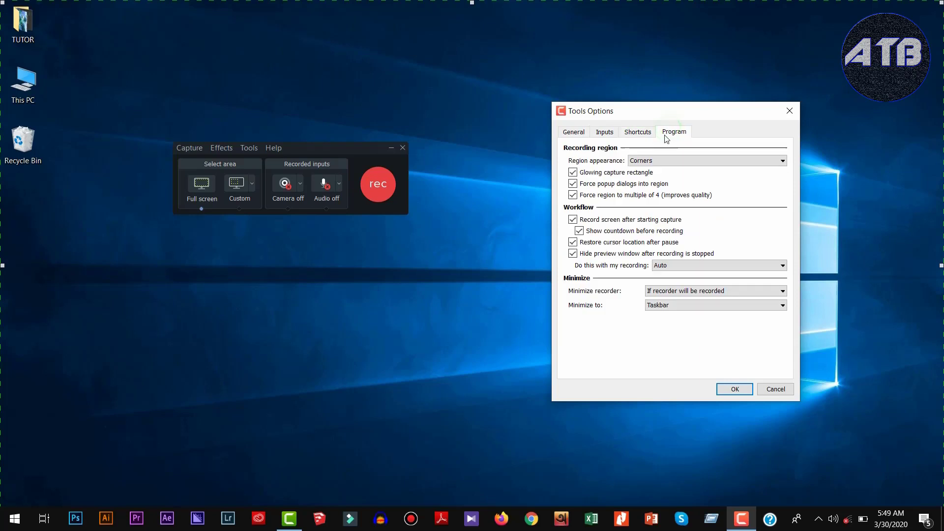
{"action": "left_click", "coordinate": [640, 135]}
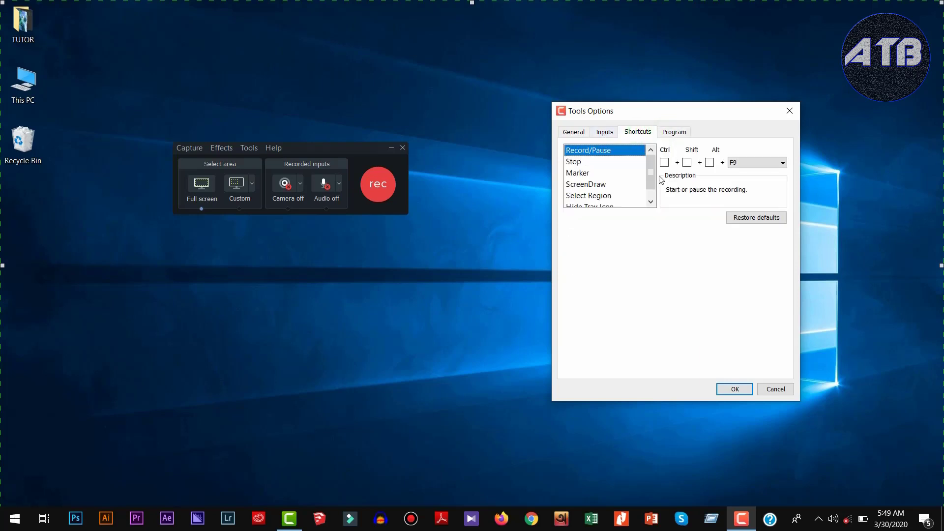
{"action": "scroll", "coordinate": [621, 204], "scroll_direction": "down", "scroll_amount": 1}
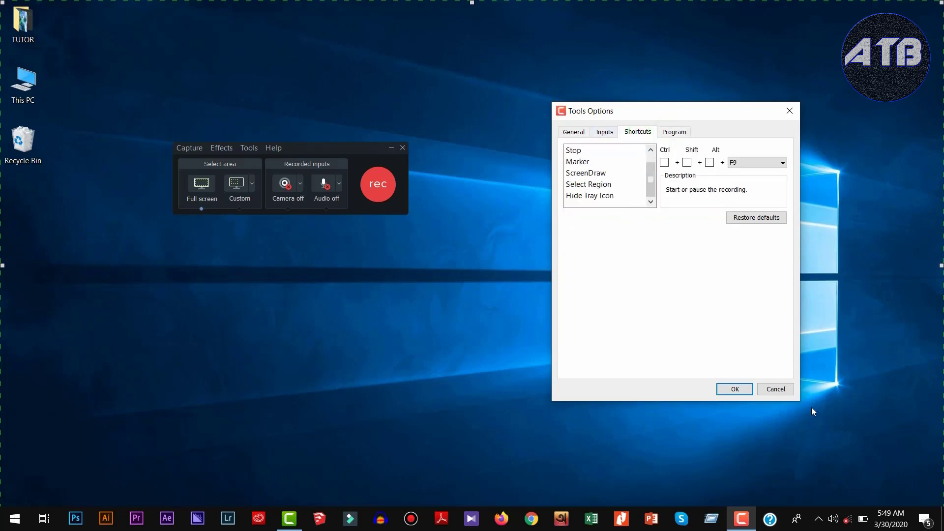
{"action": "left_click", "coordinate": [734, 389]}
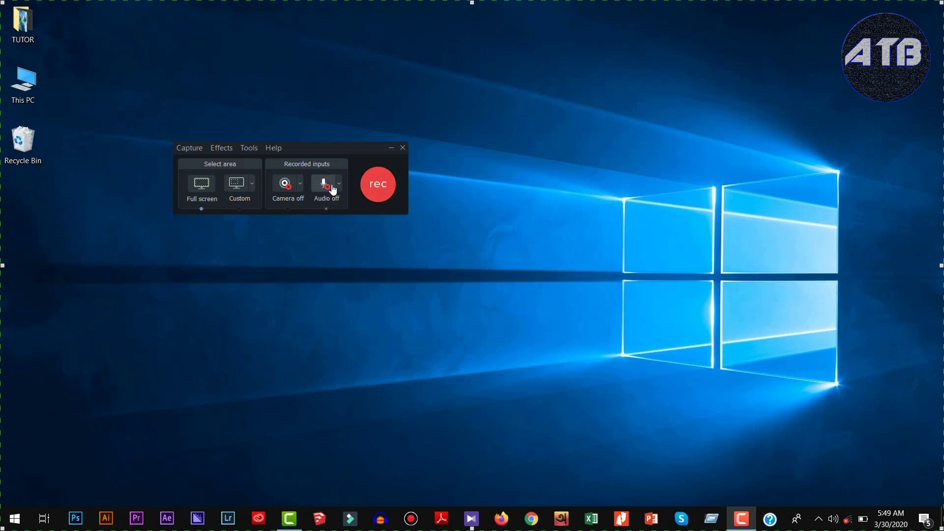
- Set the audio device to "Do not record microphone" in the recorder's input options
{"action": "left_click", "coordinate": [340, 184]}
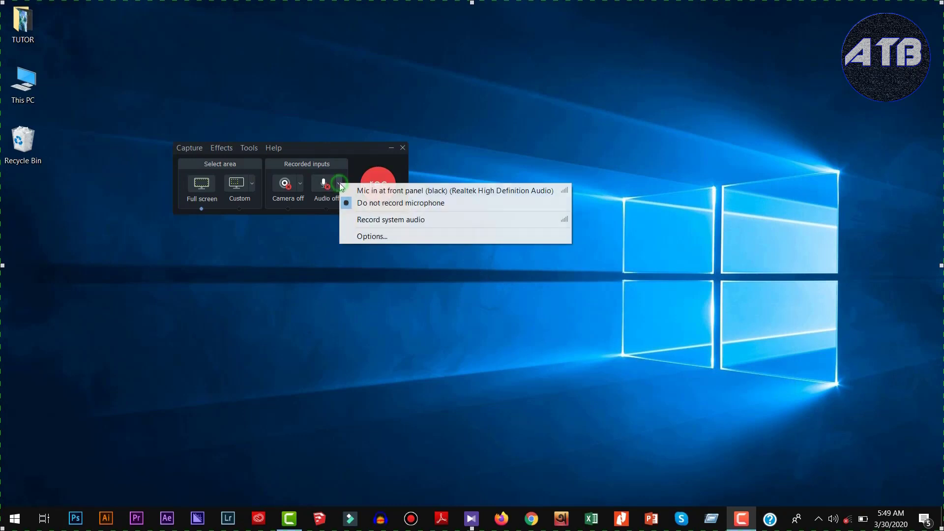
{"action": "left_click", "coordinate": [369, 237]}
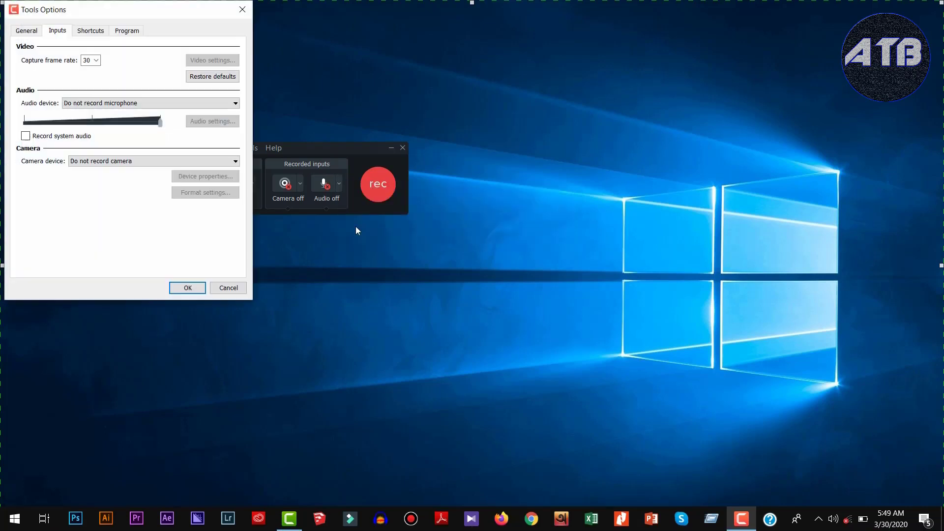
{"action": "left_click", "coordinate": [127, 102]}
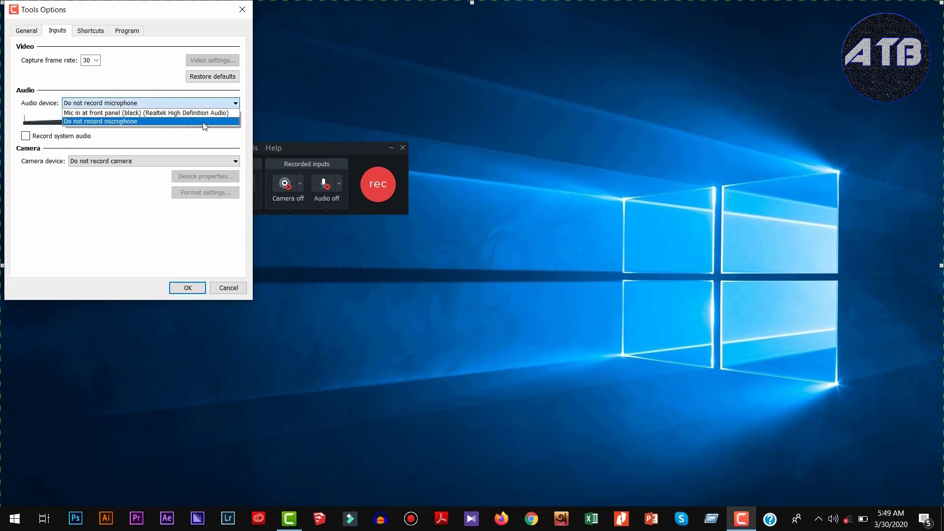
{"action": "left_click", "coordinate": [119, 123]}
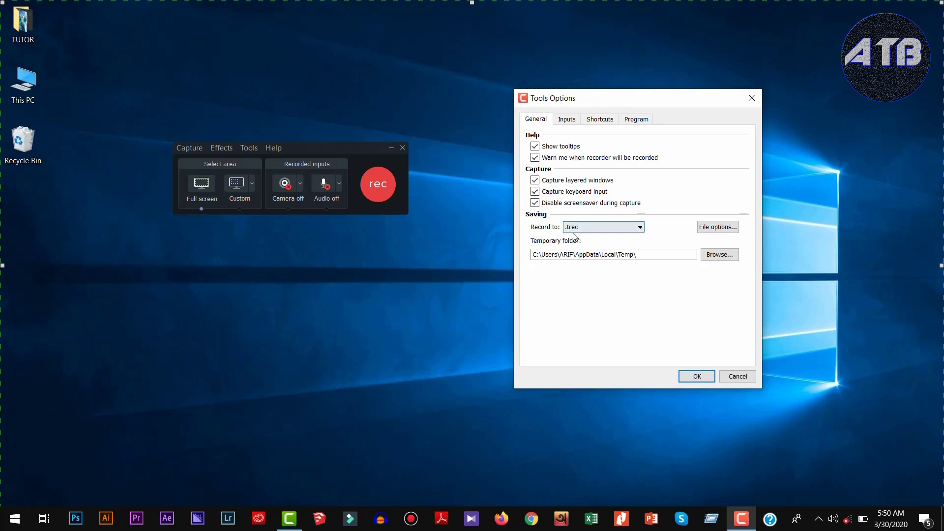
- Set the recording file format to .trec in the recorder's general options
{"action": "left_click", "coordinate": [639, 228]}
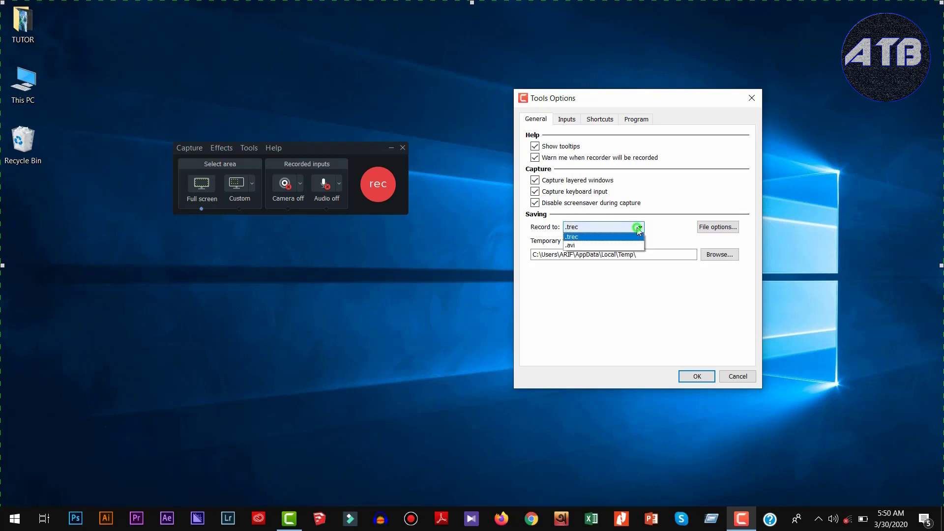
{"action": "left_click", "coordinate": [582, 237]}
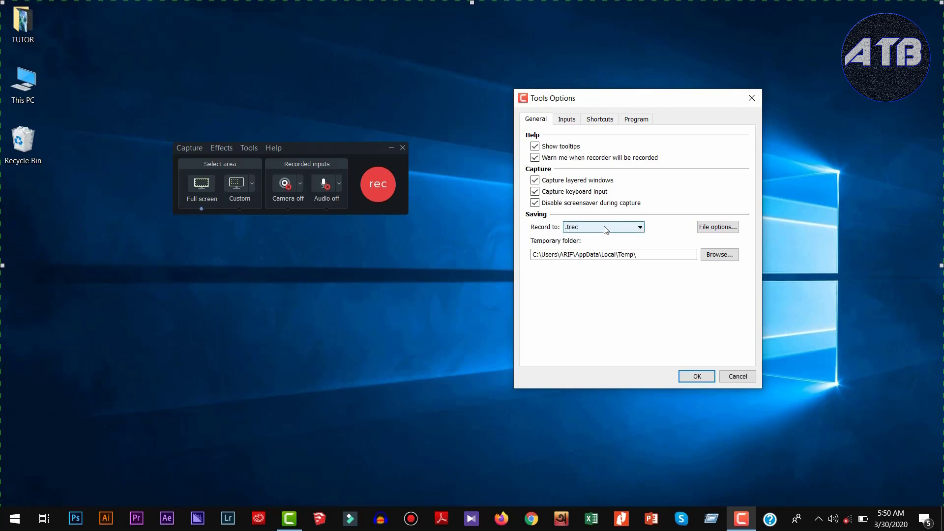
- Switch the recording file format to .avi and back to .trec in the general options
{"action": "left_click", "coordinate": [603, 226]}
{"action": "left_click", "coordinate": [604, 227]}
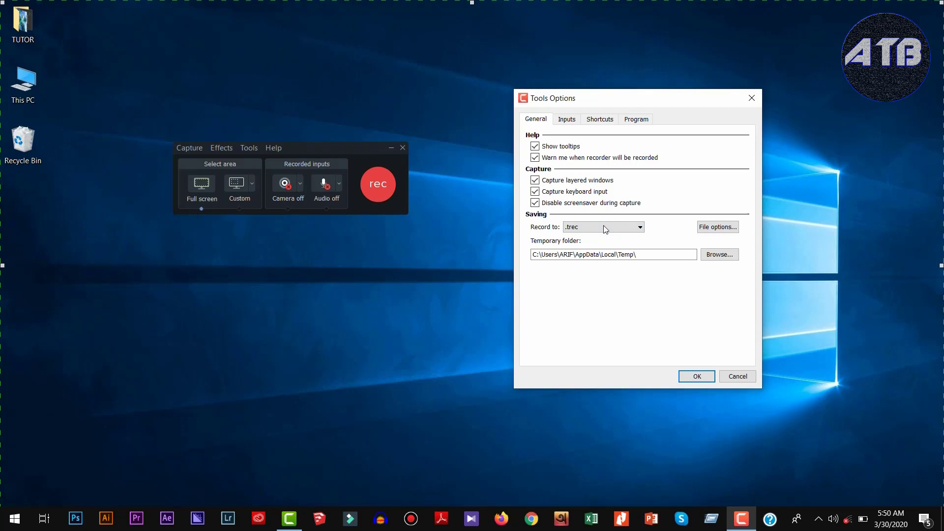
{"action": "left_click", "coordinate": [603, 227]}
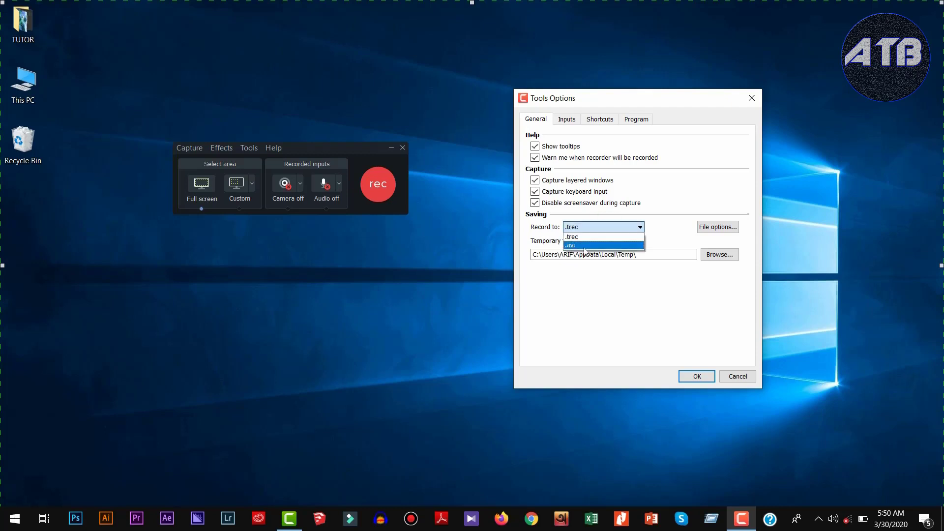
{"action": "left_click", "coordinate": [585, 244]}
{"action": "left_click", "coordinate": [590, 227]}
{"action": "left_click", "coordinate": [591, 226]}
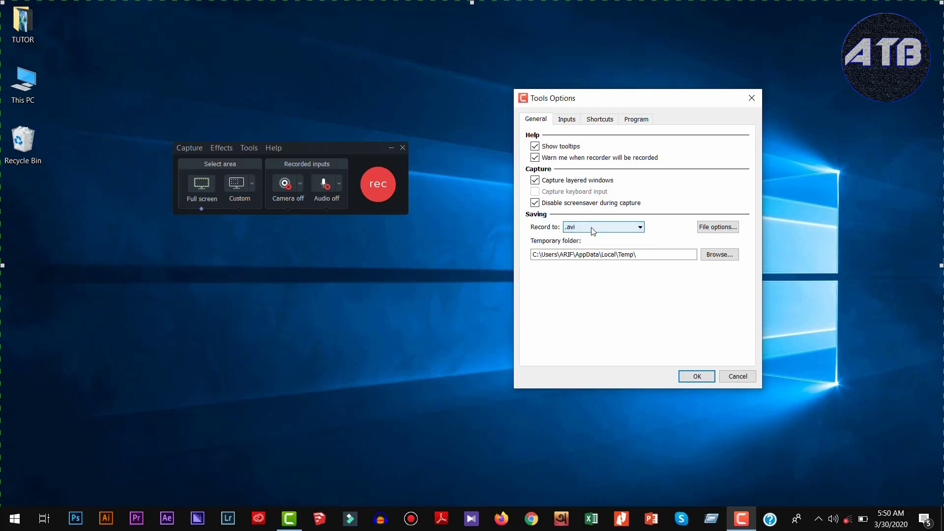
{"action": "left_click", "coordinate": [595, 227]}
{"action": "left_click", "coordinate": [592, 237]}
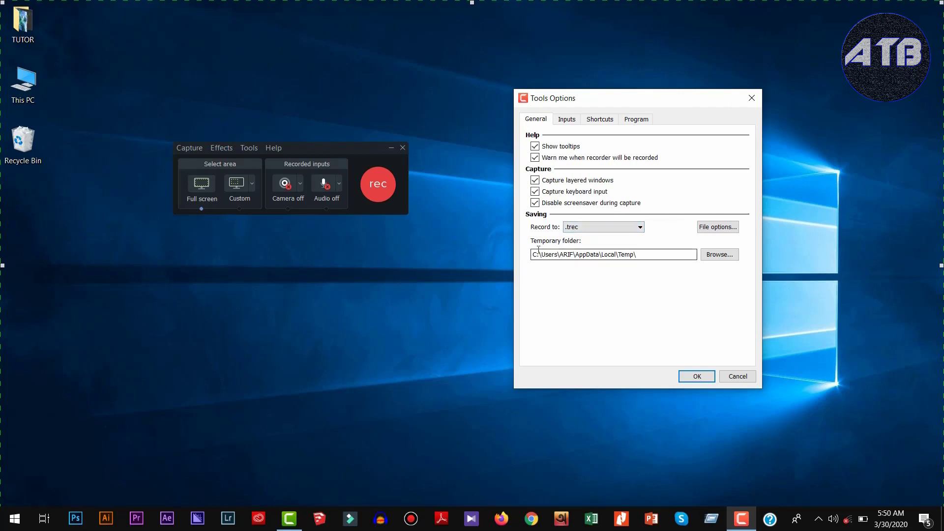
- Set the recorder's temporary folder to the Desktop
{"action": "left_click", "coordinate": [721, 255]}
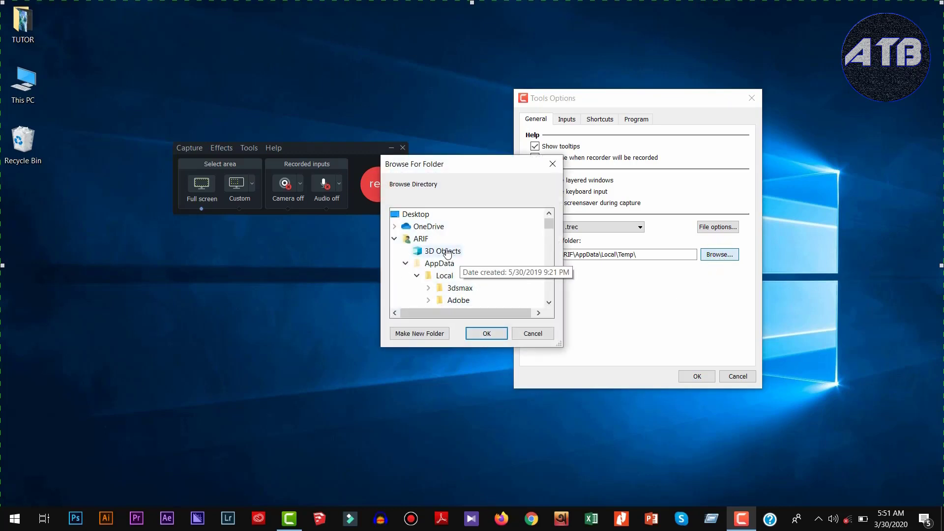
{"action": "left_click", "coordinate": [418, 215]}
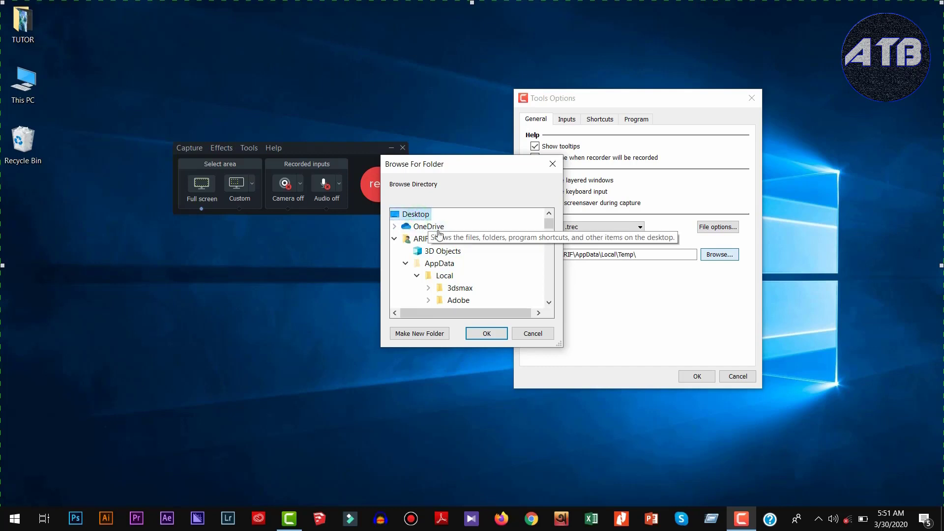
{"action": "left_click", "coordinate": [488, 331]}
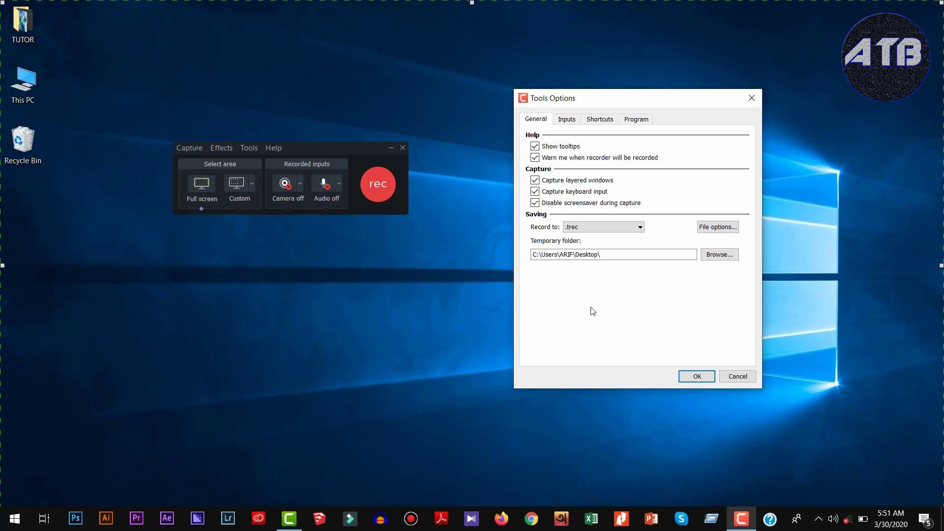
{"action": "left_click", "coordinate": [723, 258]}
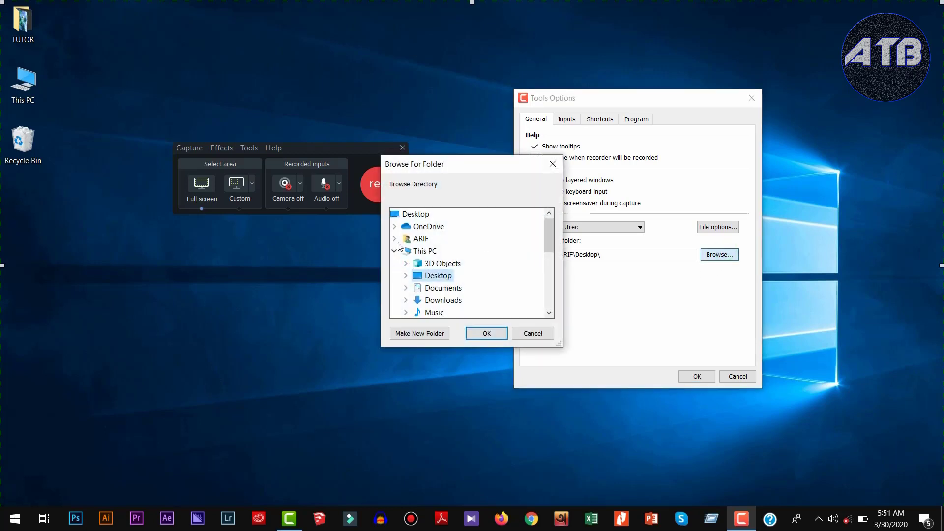
{"action": "scroll", "coordinate": [439, 283], "scroll_direction": "down", "scroll_amount": 3}
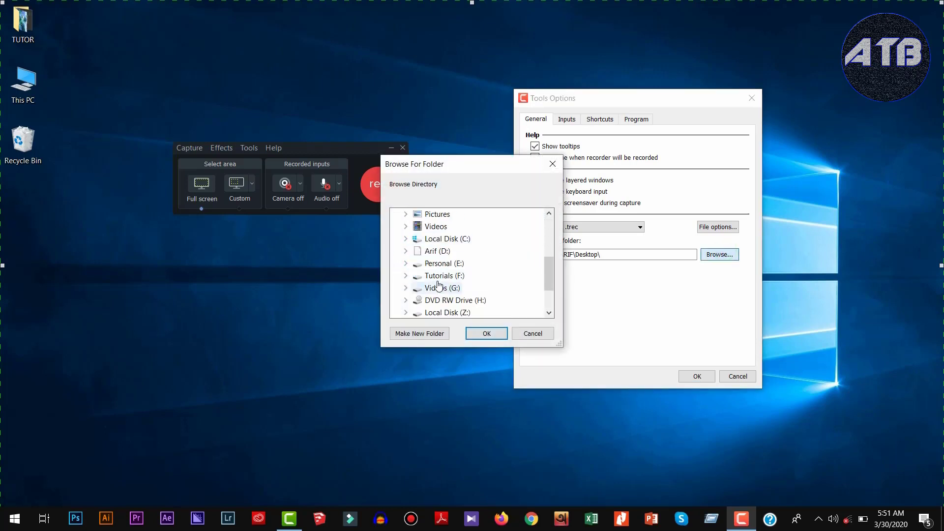
{"action": "left_click", "coordinate": [533, 334]}
- Examine the available capture frame rates in the recorder's input options
{"action": "left_click", "coordinate": [570, 121]}
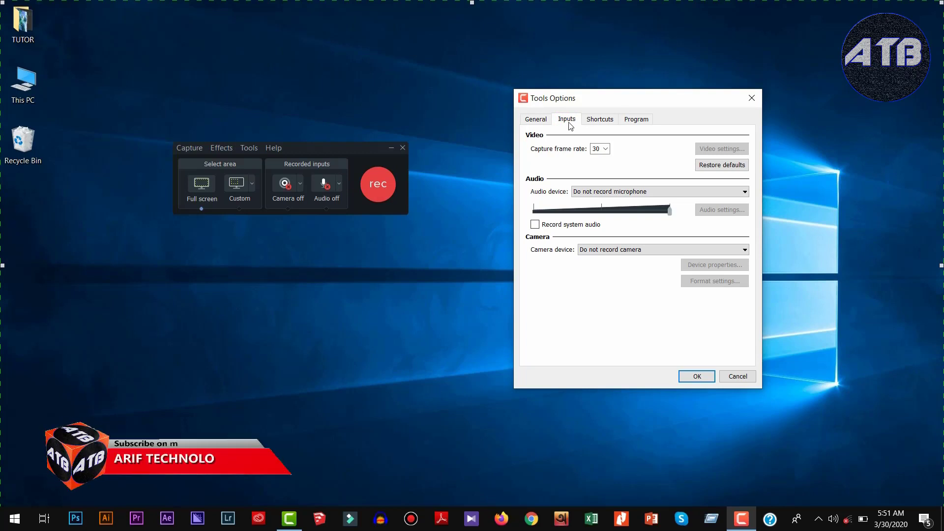
{"action": "left_click", "coordinate": [607, 149]}
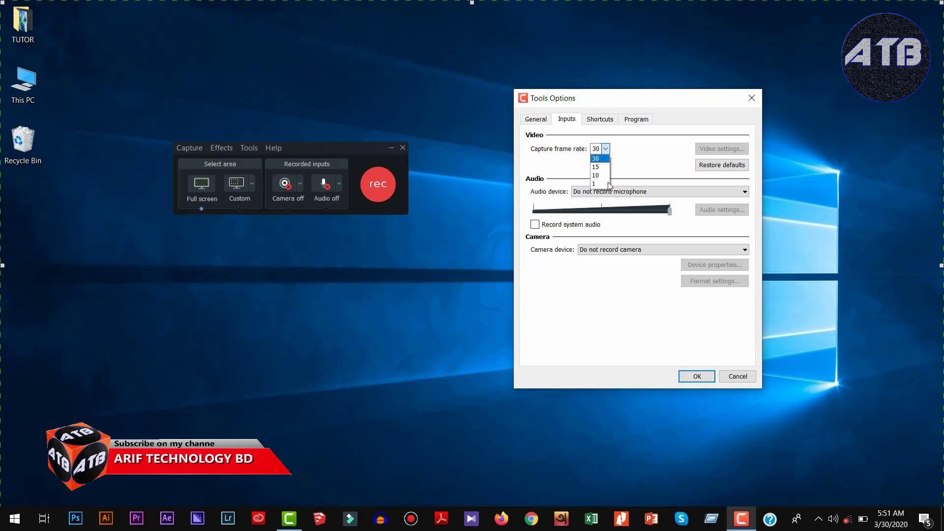
{"action": "left_click", "coordinate": [606, 152]}
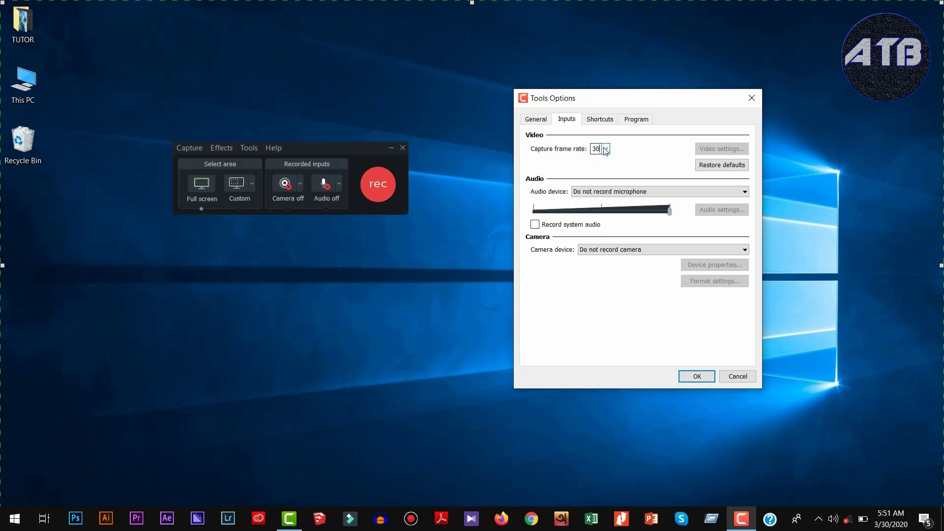
{"action": "left_click", "coordinate": [618, 150]}
{"action": "left_click", "coordinate": [613, 150]}
{"action": "left_click", "coordinate": [624, 147]}
- Examine the available microphone and camera devices in the input options, leaving both set to not record
{"action": "left_click", "coordinate": [605, 193]}
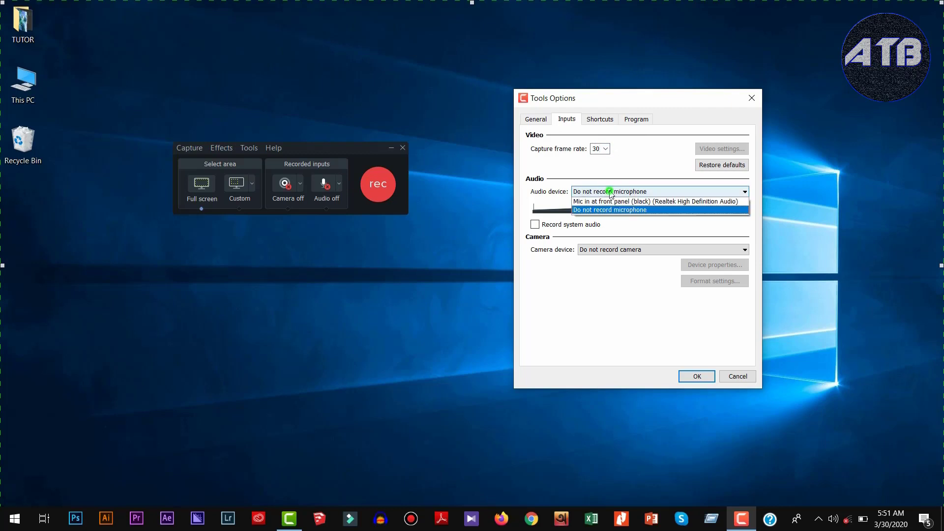
{"action": "left_click", "coordinate": [610, 193]}
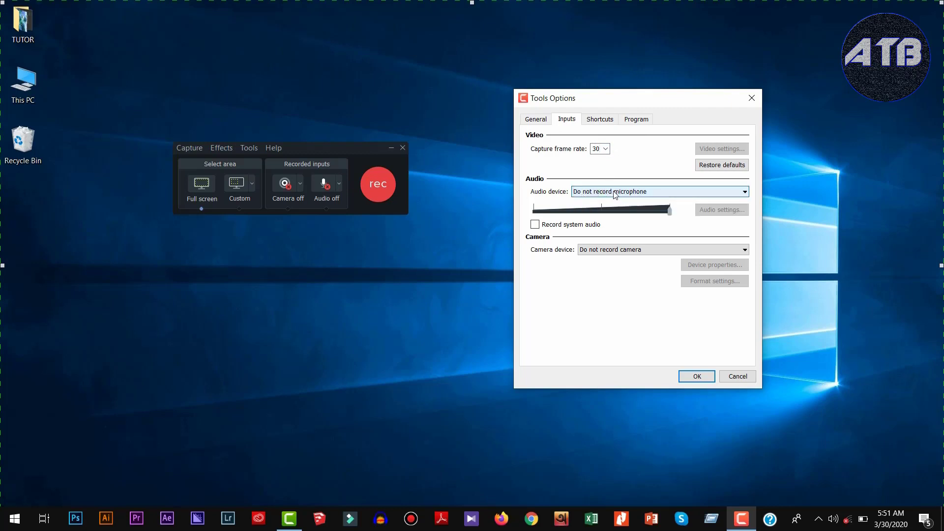
{"action": "left_click", "coordinate": [597, 193]}
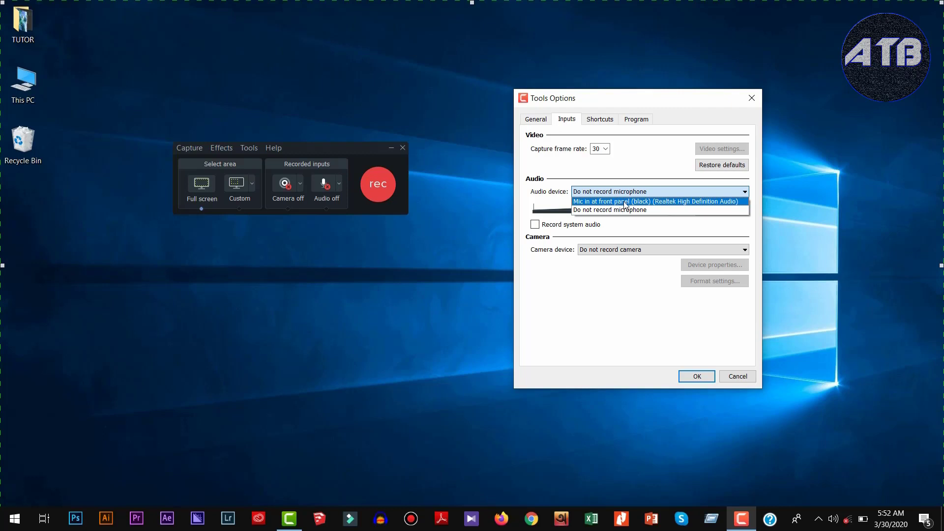
{"action": "left_click", "coordinate": [655, 194]}
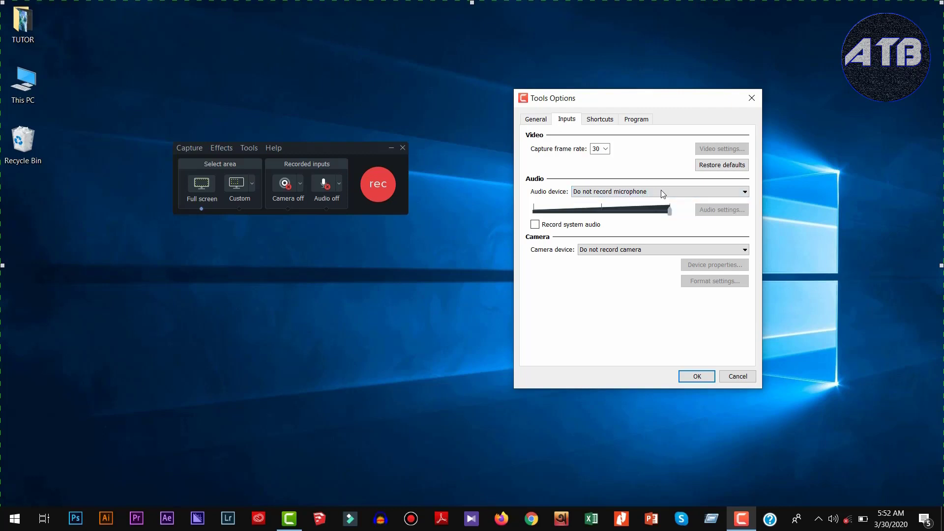
{"action": "left_click", "coordinate": [624, 251]}
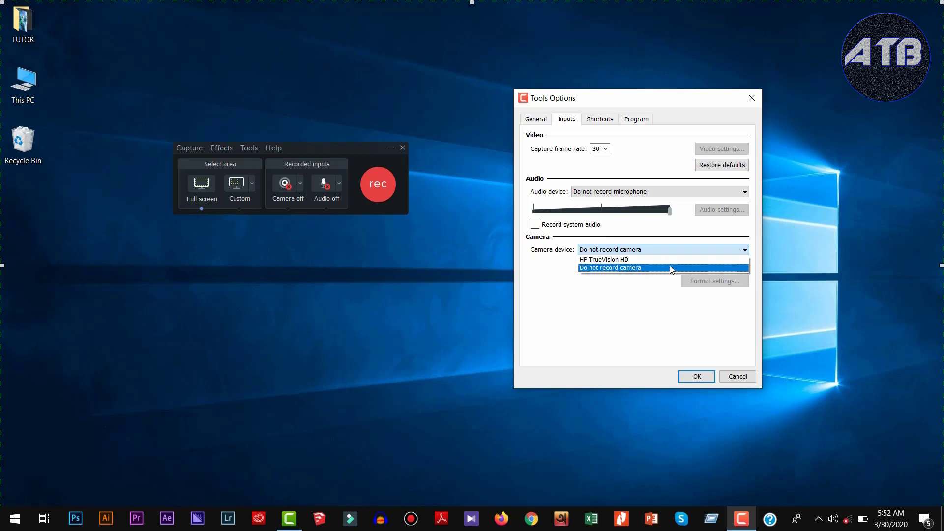
{"action": "left_click", "coordinate": [645, 266]}
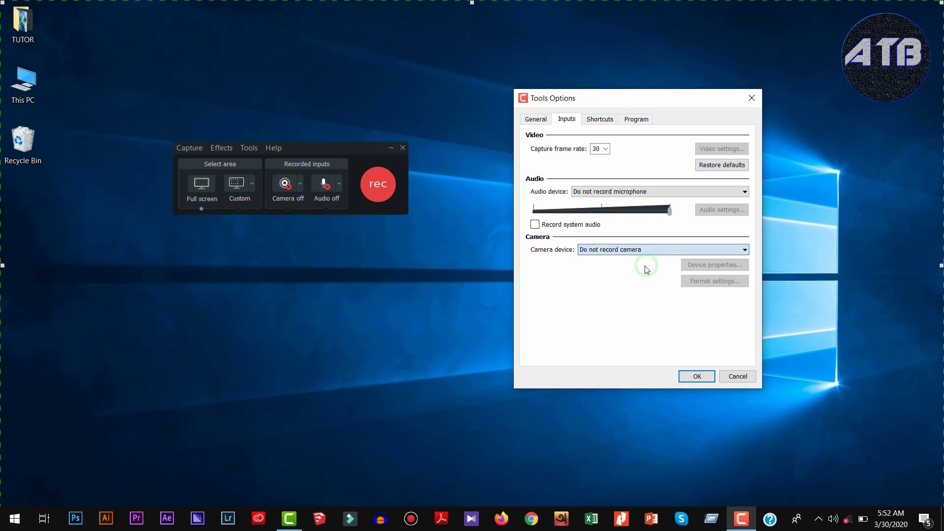
{"action": "left_click", "coordinate": [663, 249]}
{"action": "left_click", "coordinate": [663, 249]}
- Examine the key assignments of the Record/Pause, Stop, Marker and ScreenDraw shortcuts
{"action": "left_click", "coordinate": [600, 120]}
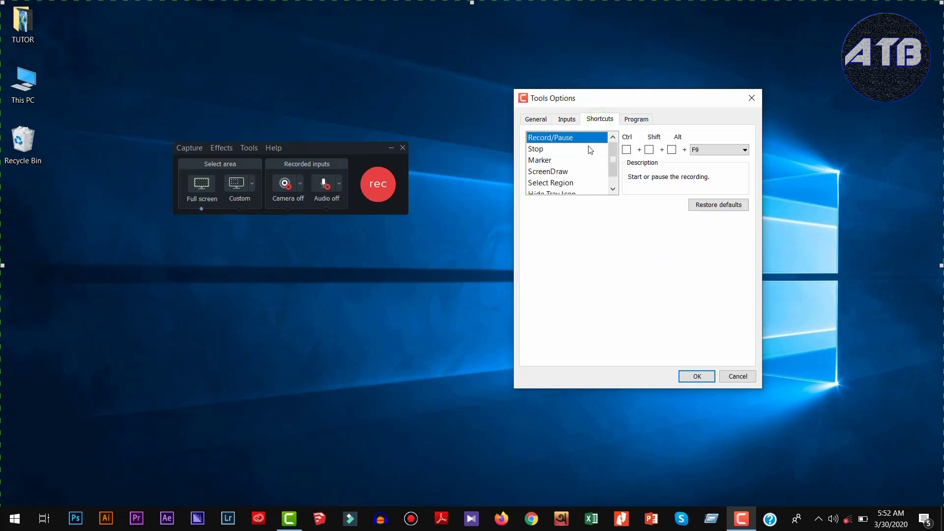
{"action": "left_click", "coordinate": [531, 149]}
{"action": "left_click", "coordinate": [555, 137]}
{"action": "left_click", "coordinate": [537, 152]}
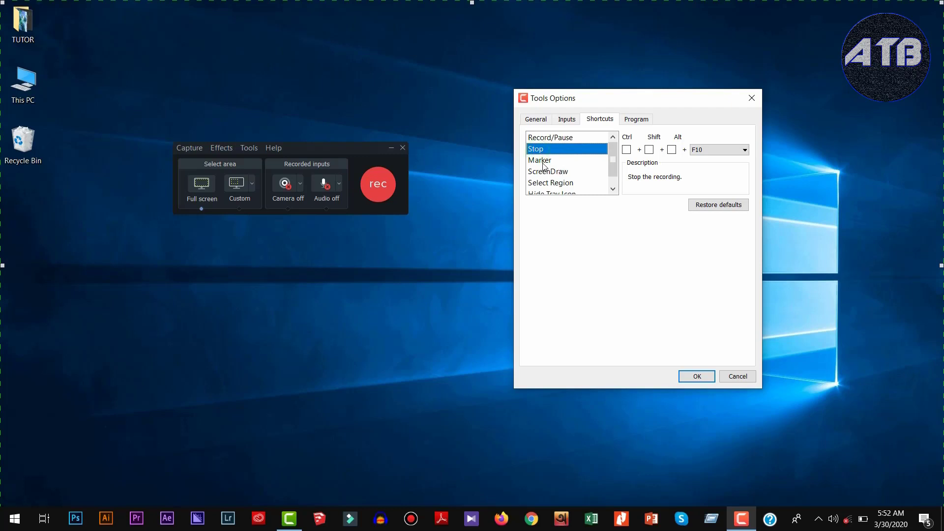
{"action": "left_click", "coordinate": [545, 160]}
{"action": "left_click", "coordinate": [559, 170]}
{"action": "scroll", "coordinate": [569, 192], "scroll_direction": "down", "scroll_amount": 1}
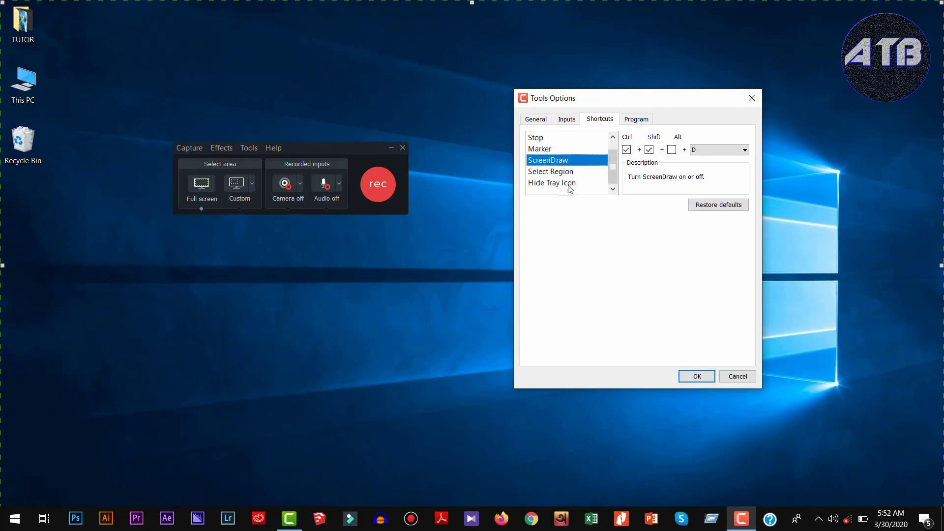
{"action": "scroll", "coordinate": [555, 176], "scroll_direction": "up", "scroll_amount": 1}
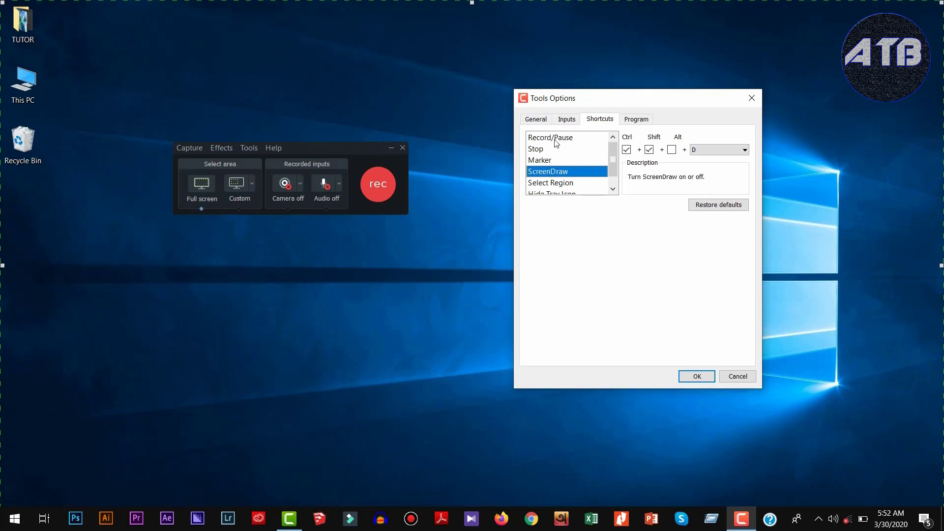
- Set the key of the Stop recording shortcut to S, without any modifier keys
{"action": "left_click", "coordinate": [537, 150]}
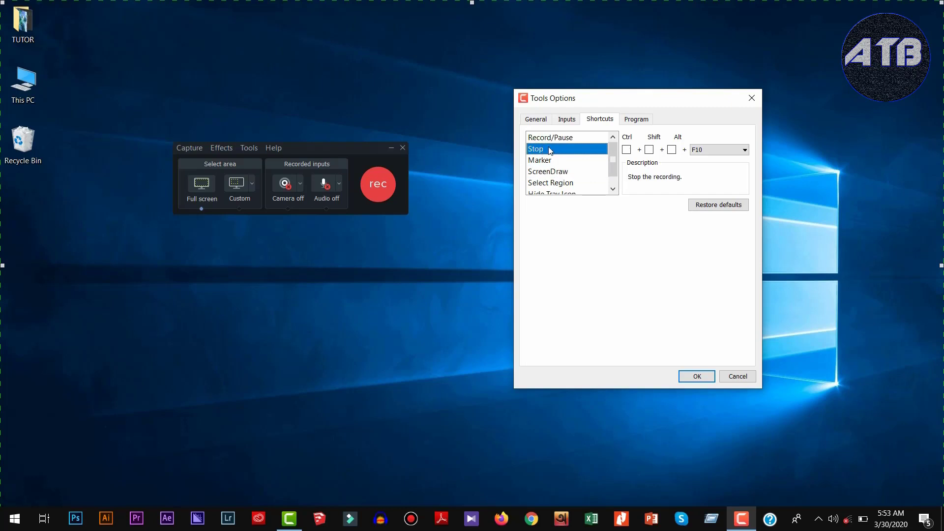
{"action": "left_click", "coordinate": [723, 150]}
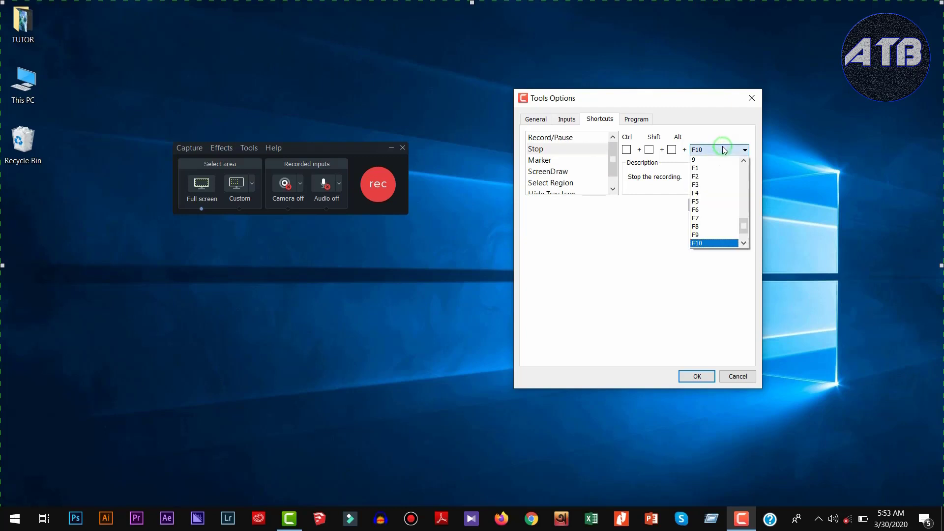
{"action": "left_click", "coordinate": [724, 149]}
{"action": "left_click", "coordinate": [724, 150]}
{"action": "left_click", "coordinate": [725, 148]}
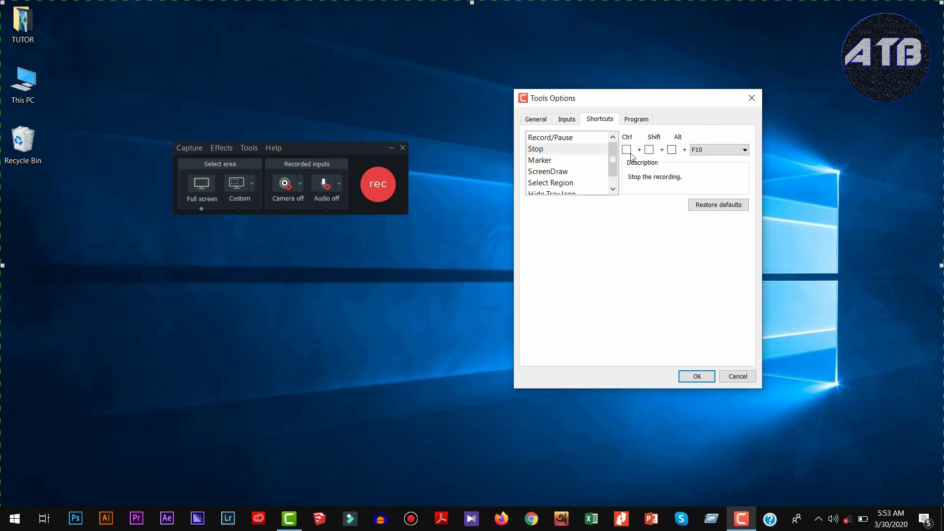
{"action": "left_click", "coordinate": [725, 151]}
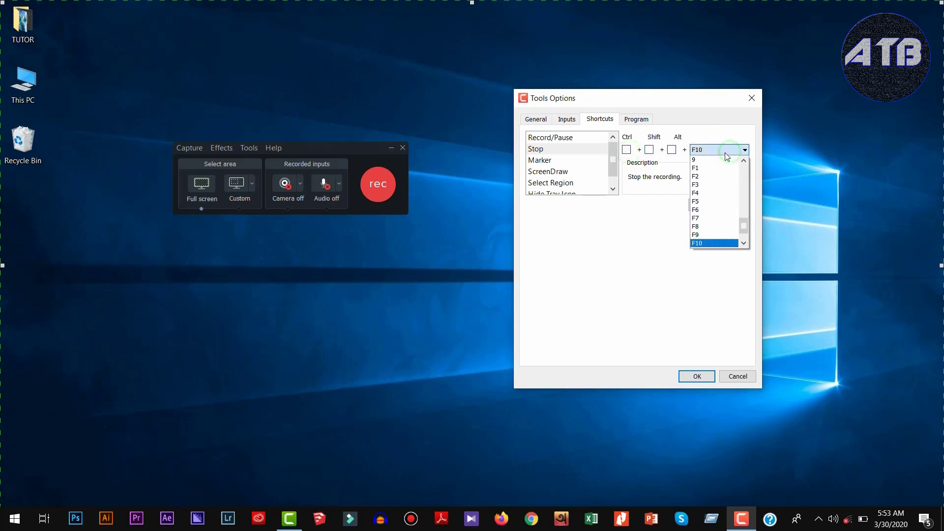
{"action": "scroll", "coordinate": [710, 179], "scroll_direction": "up", "scroll_amount": 12}
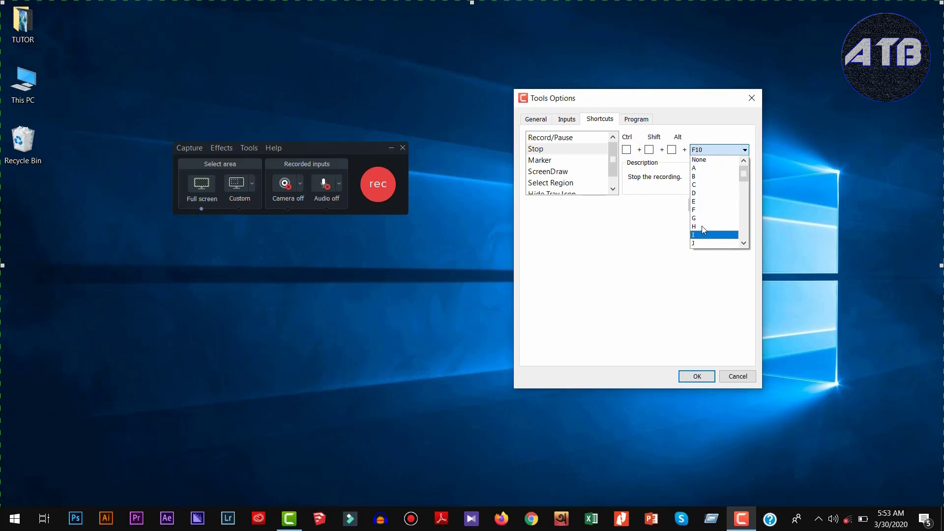
{"action": "scroll", "coordinate": [702, 231], "scroll_direction": "down", "scroll_amount": 3}
{"action": "left_click", "coordinate": [697, 243]}
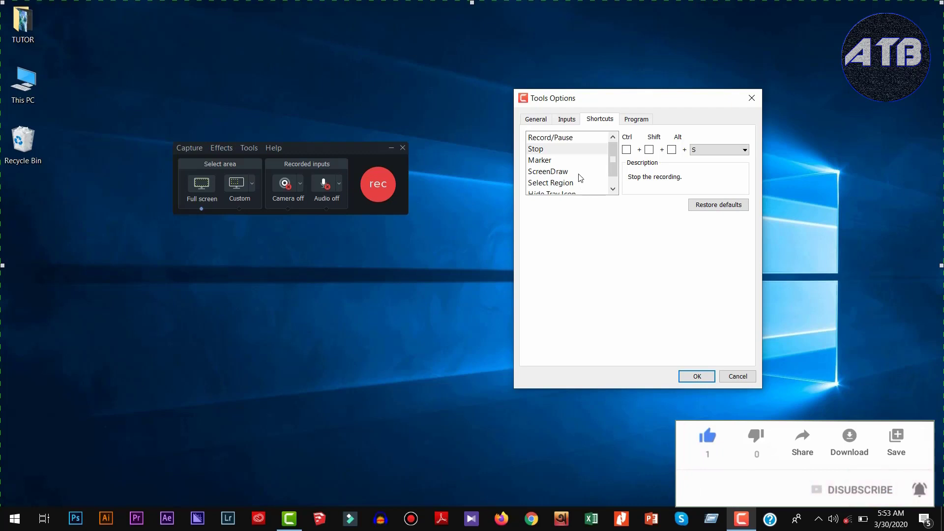
- Examine the ScreenDraw and Select Region shortcuts and the keys available for ScreenDraw, without changing any assignment
{"action": "left_click", "coordinate": [550, 173]}
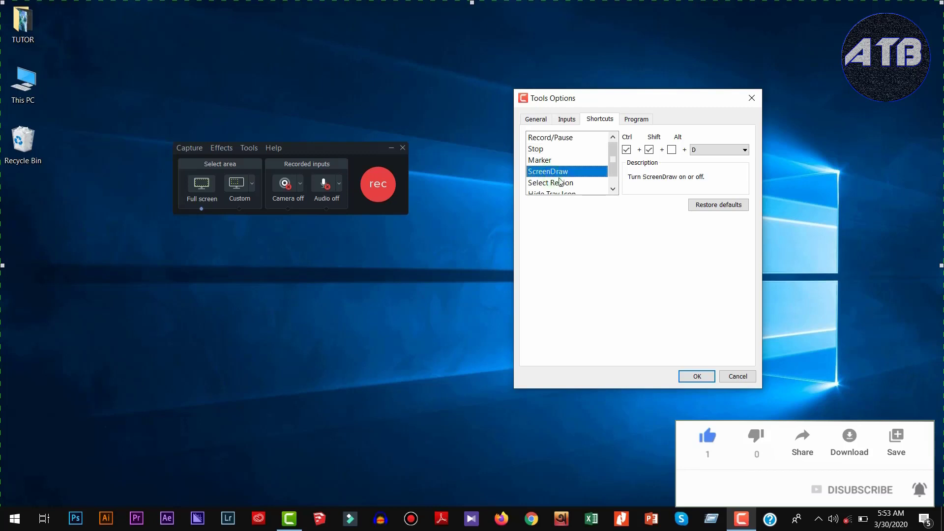
{"action": "scroll", "coordinate": [570, 186], "scroll_direction": "down", "scroll_amount": 1}
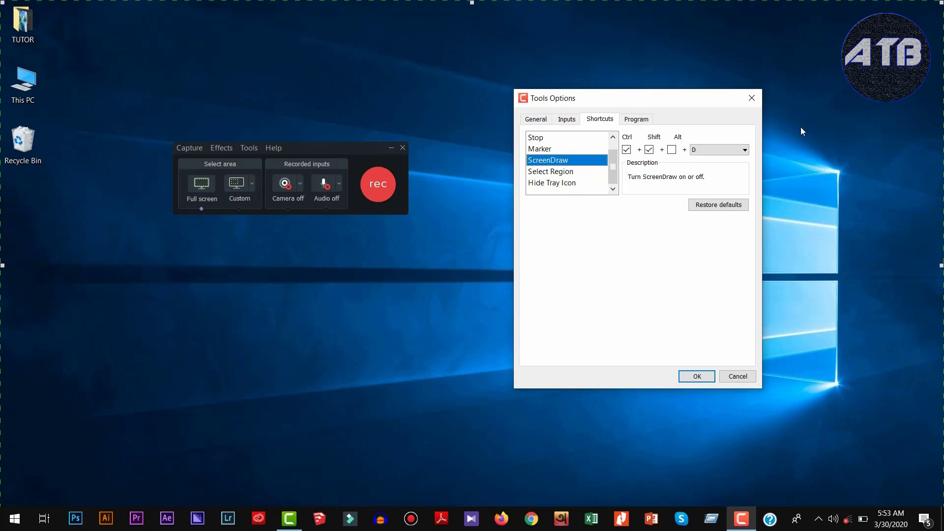
{"action": "left_click", "coordinate": [724, 150]}
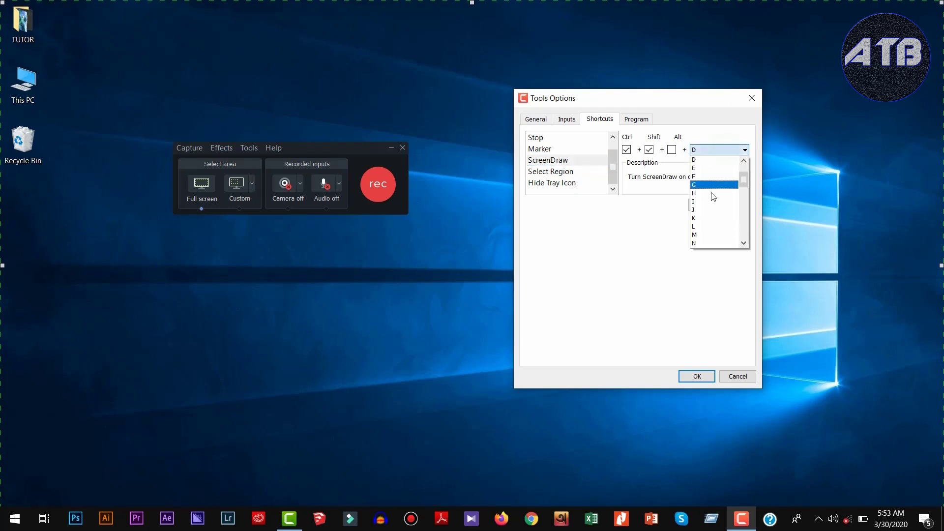
{"action": "left_click", "coordinate": [544, 173]}
{"action": "left_click", "coordinate": [554, 174]}
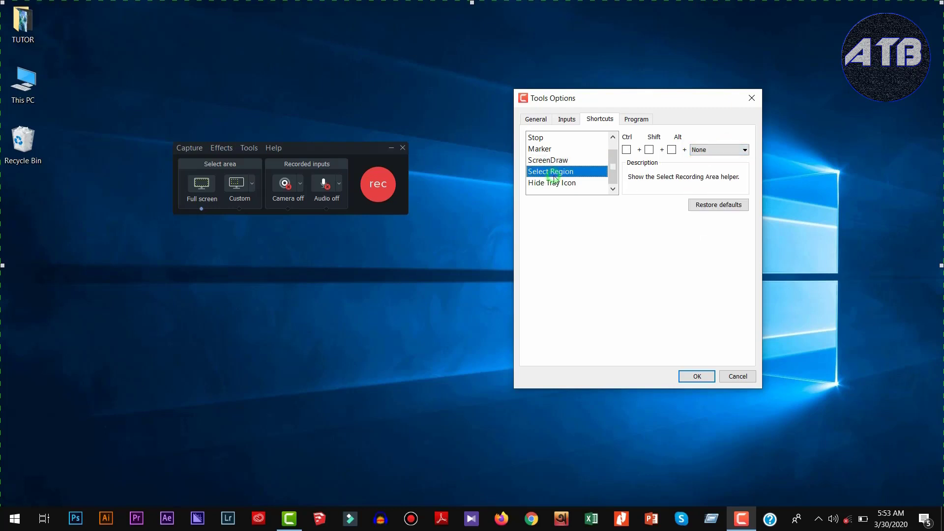
{"action": "left_click", "coordinate": [549, 163]}
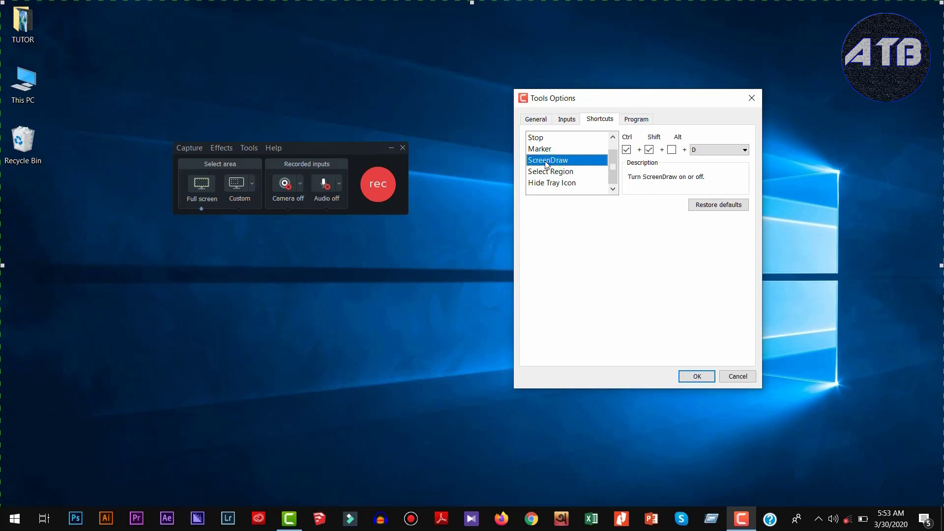
{"action": "left_click", "coordinate": [711, 150]}
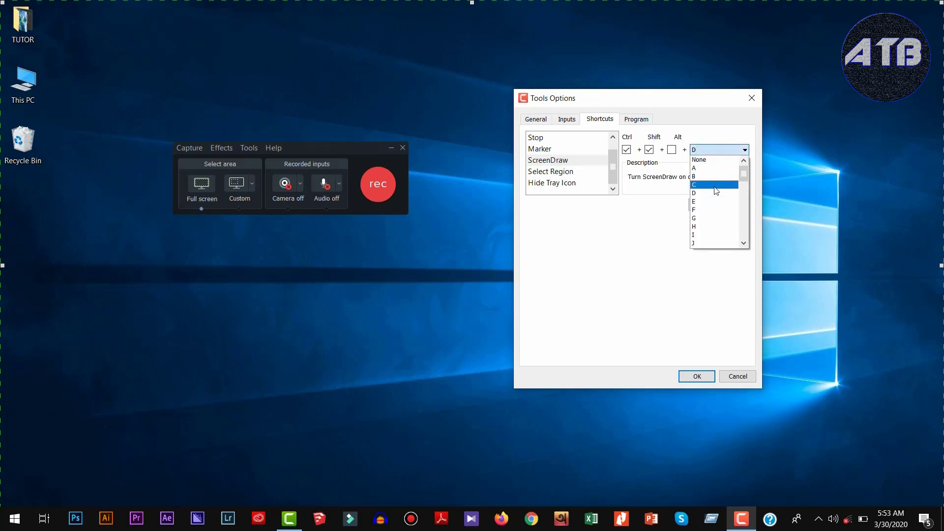
{"action": "scroll", "coordinate": [716, 190], "scroll_direction": "down", "scroll_amount": 13}
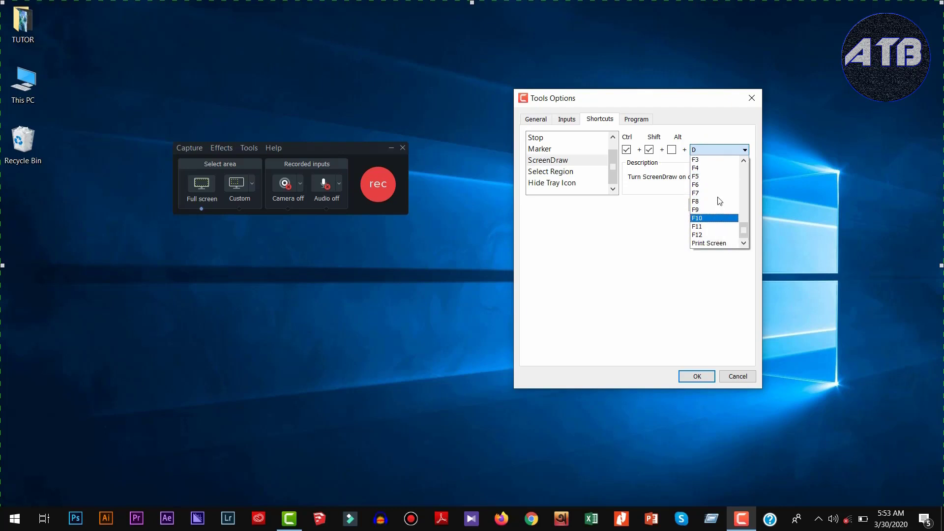
{"action": "scroll", "coordinate": [716, 210], "scroll_direction": "up", "scroll_amount": 13}
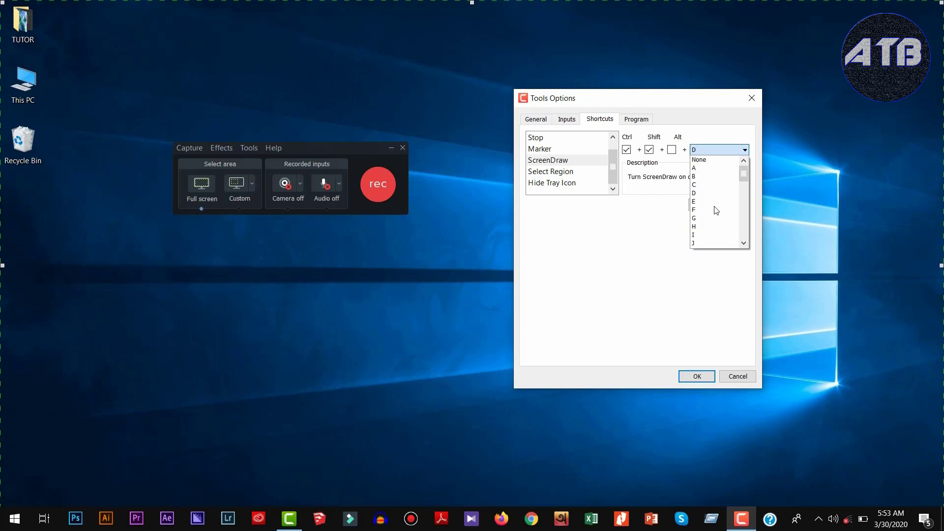
{"action": "left_click", "coordinate": [648, 308]}
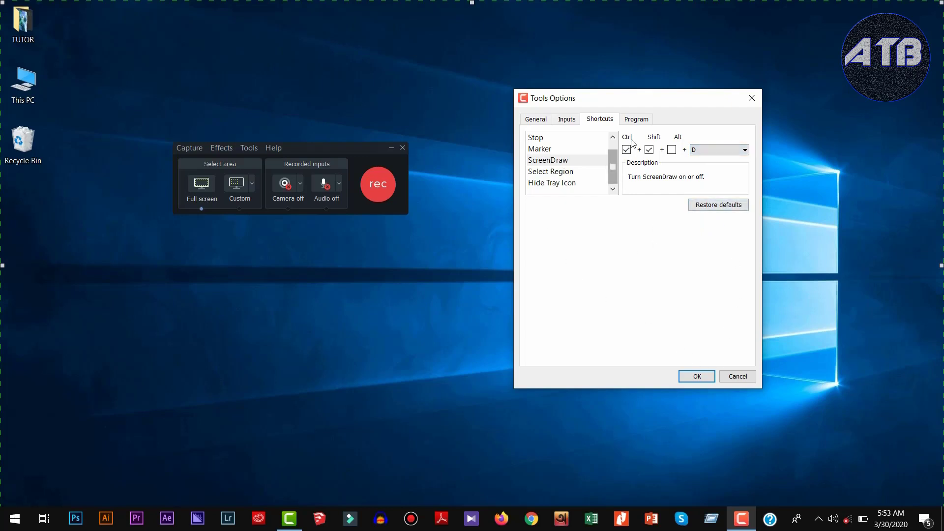
- Examine the recorder's program options, including the choices for minimizing the recorder, and close the options without saving
{"action": "left_click", "coordinate": [636, 122]}
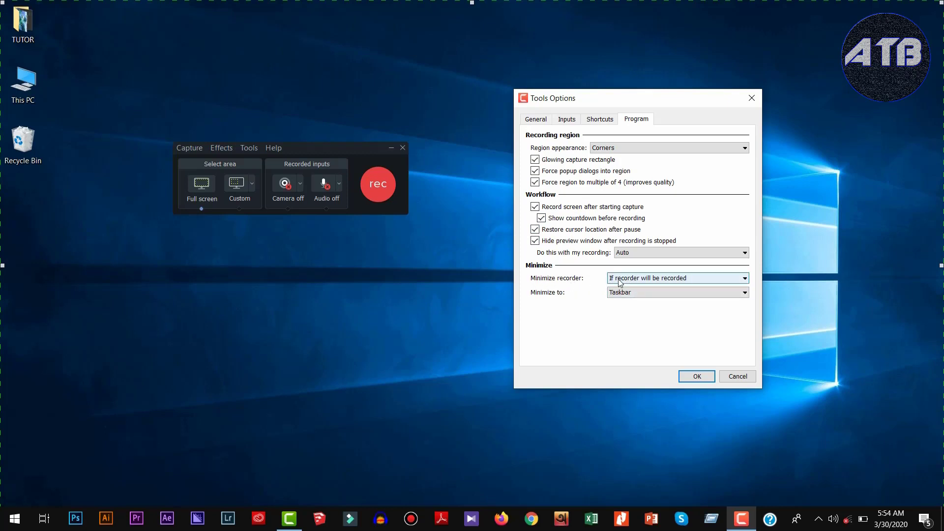
{"action": "left_click", "coordinate": [293, 522]}
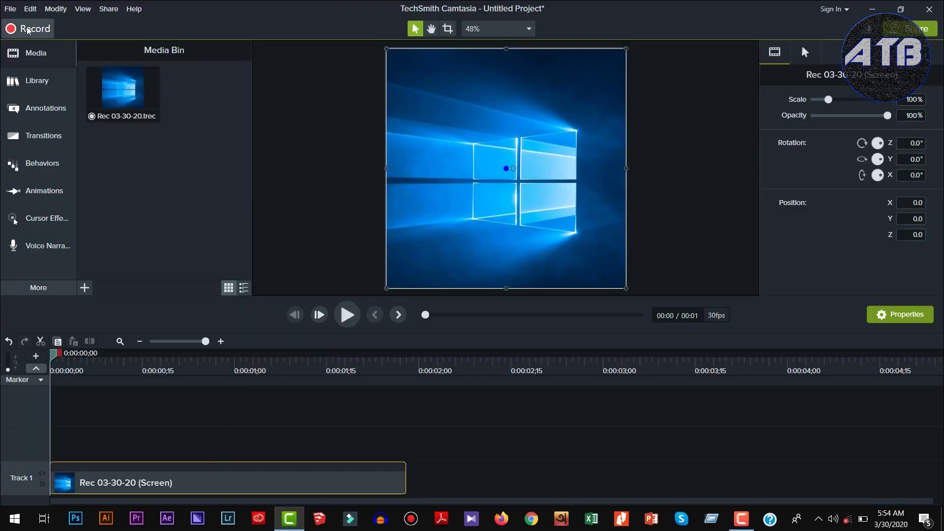
{"action": "left_click", "coordinate": [26, 31]}
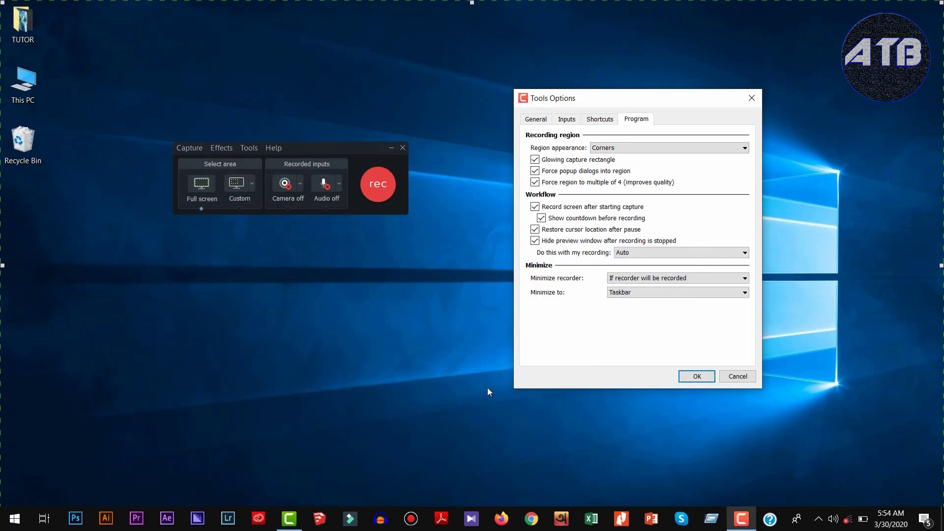
{"action": "left_click", "coordinate": [628, 279]}
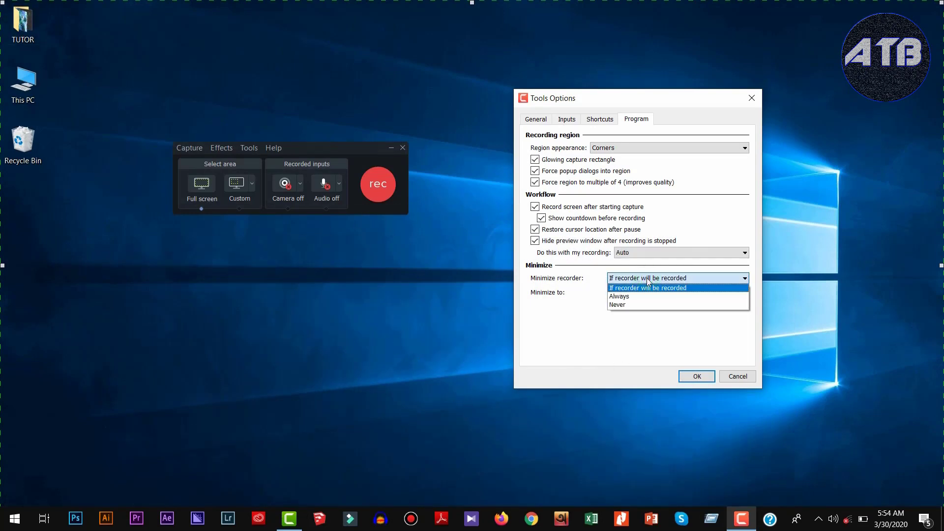
{"action": "left_click", "coordinate": [735, 274]}
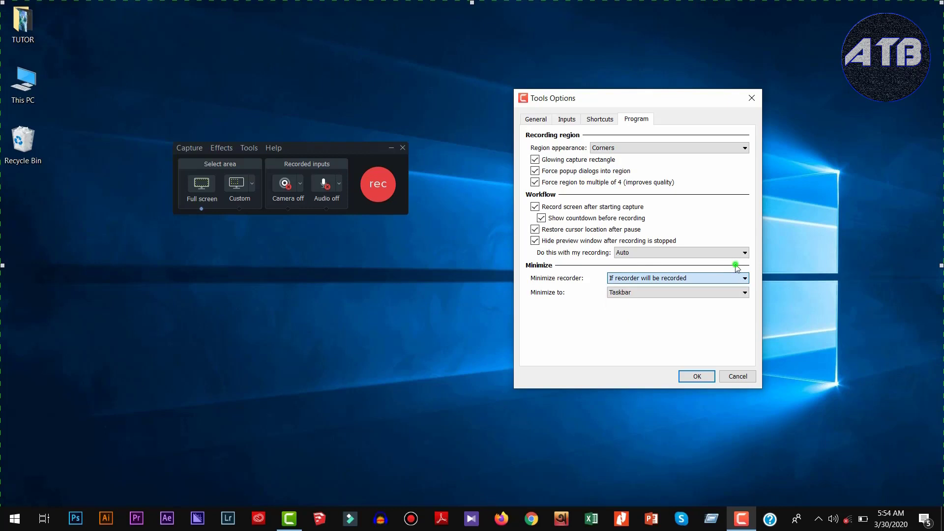
{"action": "left_click", "coordinate": [737, 376]}
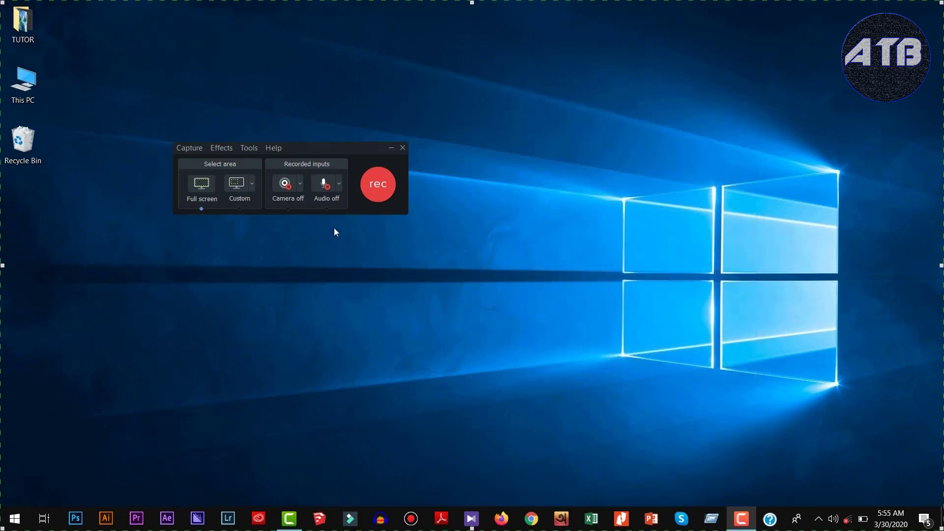
- Move the recorder toward the middle of the desktop, start a full-screen recording with camera and audio off, and restore the recorder window
{"action": "left_click_drag", "start_coordinate": [302, 165], "coordinate": [507, 168]}
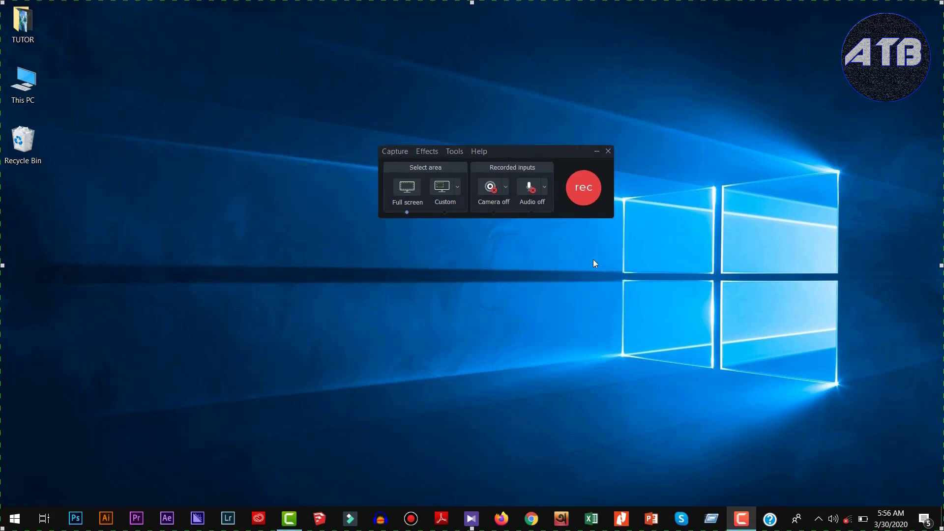
{"action": "left_click", "coordinate": [583, 191]}
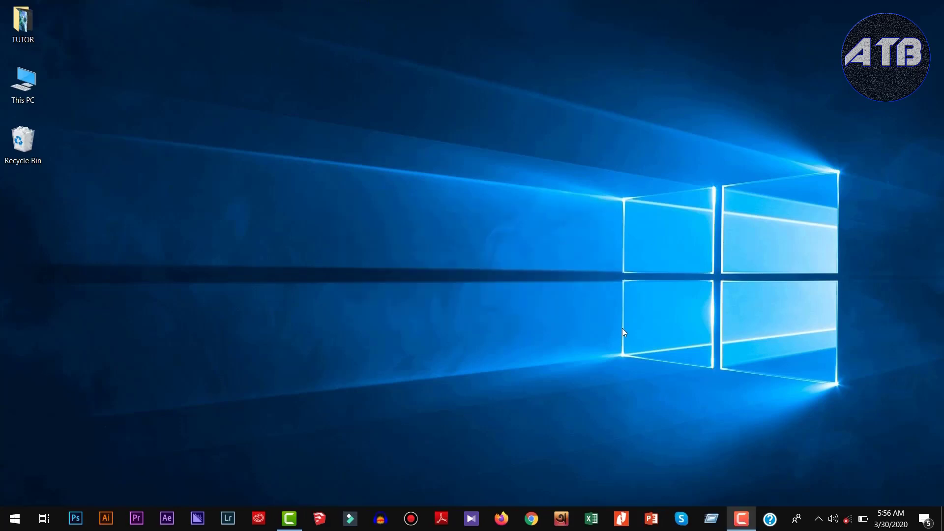
{"action": "left_click", "coordinate": [741, 518]}
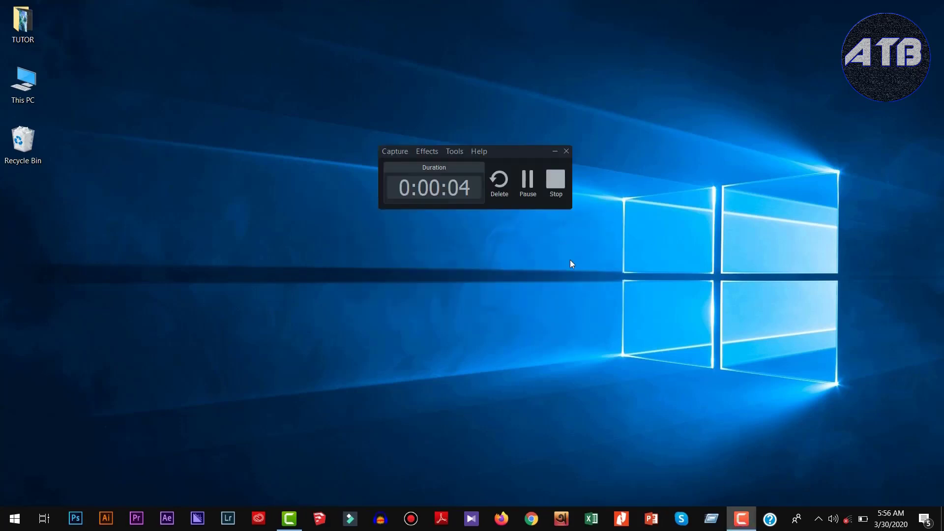
- Move the recorder window to the lower-right corner of the desktop, minimize it and restore it while recording
{"action": "left_click_drag", "start_coordinate": [520, 157], "coordinate": [885, 445]}
{"action": "left_click", "coordinate": [905, 433]}
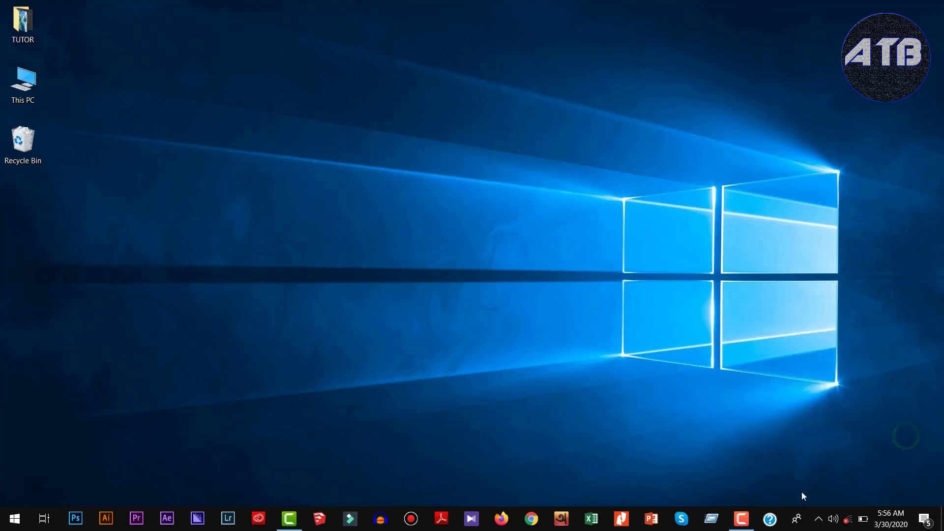
{"action": "left_click", "coordinate": [744, 518]}
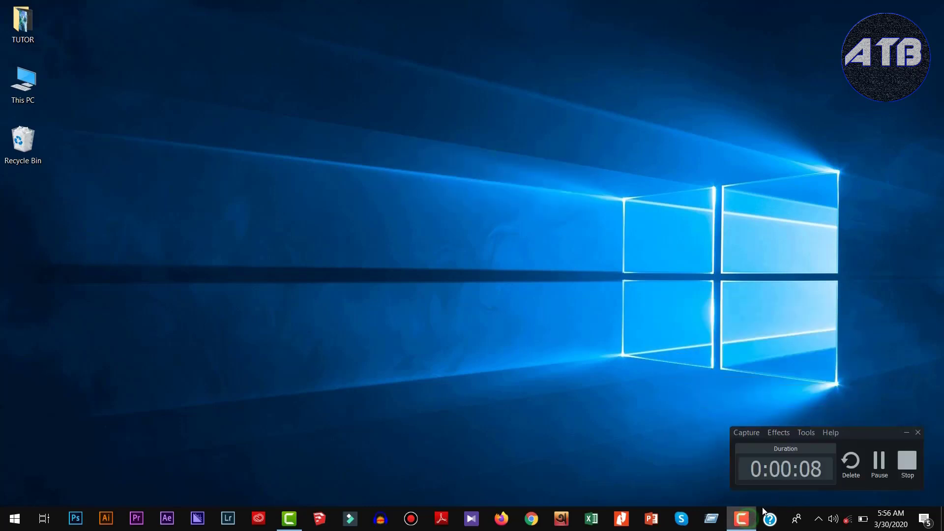
- Pause the running recording, resume it, and bring the minimized recorder window back into view
{"action": "left_click", "coordinate": [878, 462]}
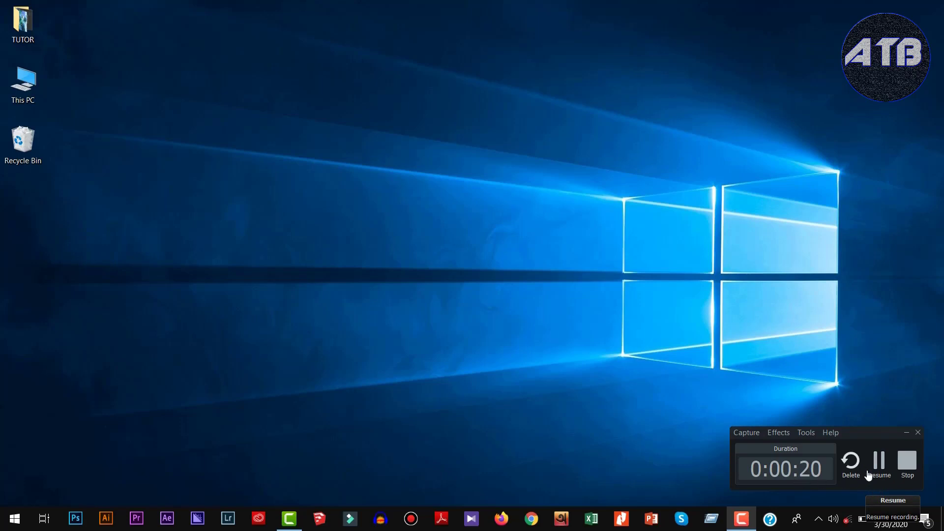
{"action": "left_click", "coordinate": [877, 463]}
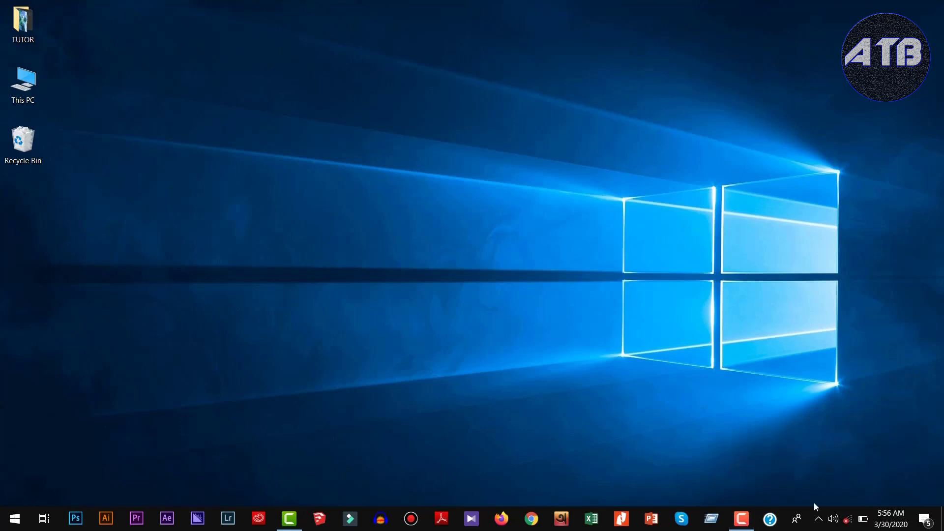
{"action": "left_click", "coordinate": [751, 520]}
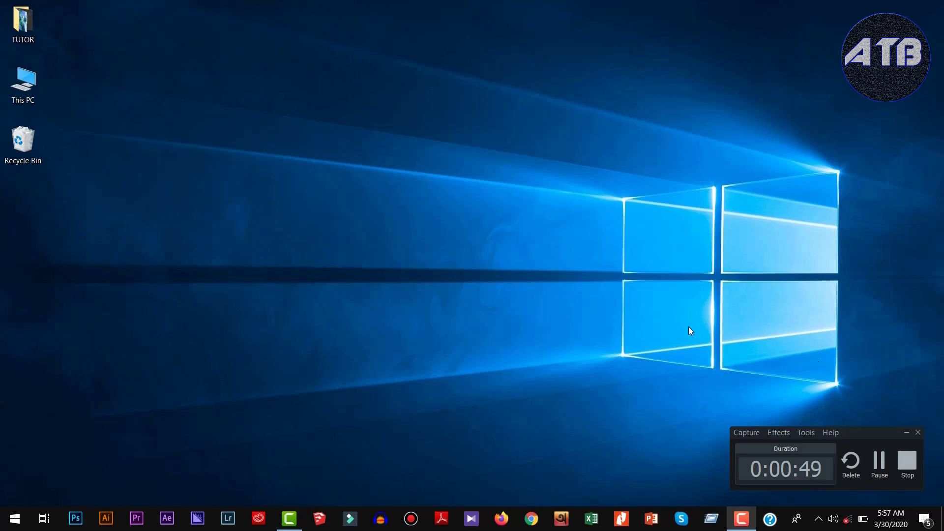
{"action": "right_click", "coordinate": [618, 242]}
{"action": "left_click", "coordinate": [666, 294]}
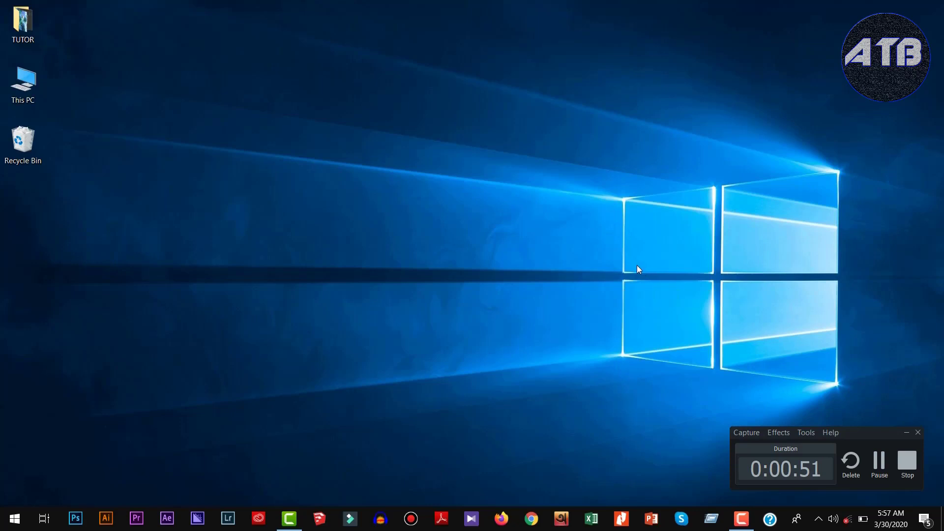